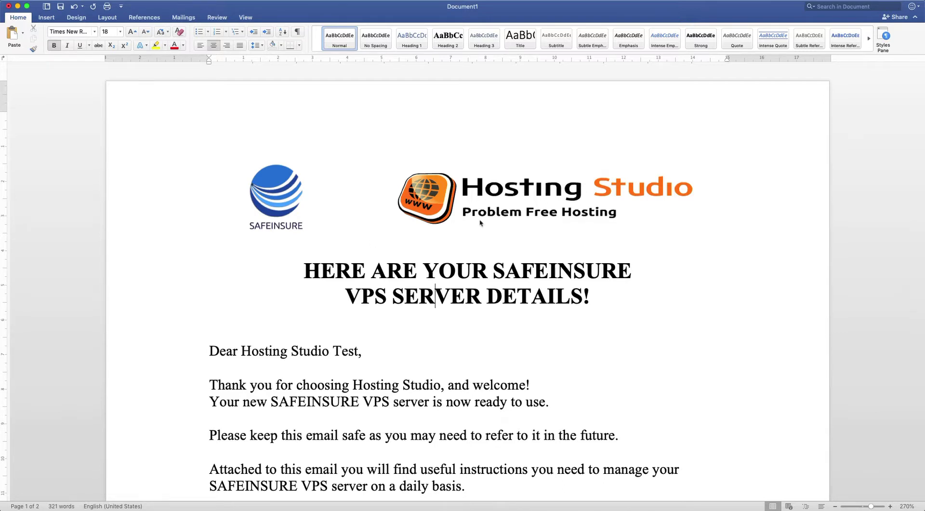
Scroll down the letter and read the VPS CONTROL PANEL heading and the Services sentence.
scroll(741, 225, "down", 1)
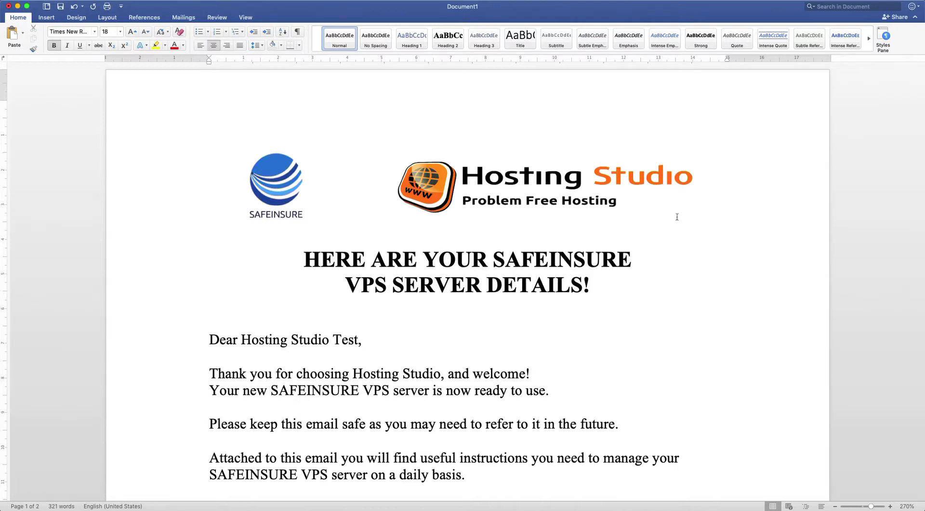
scroll(677, 217, "down", 1)
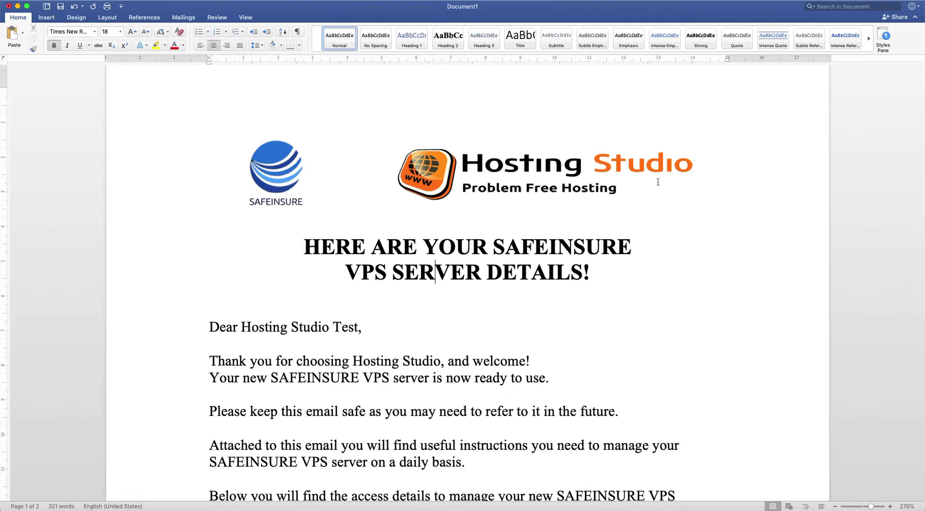
scroll(452, 234, "down", 2)
scroll(453, 235, "down", 1)
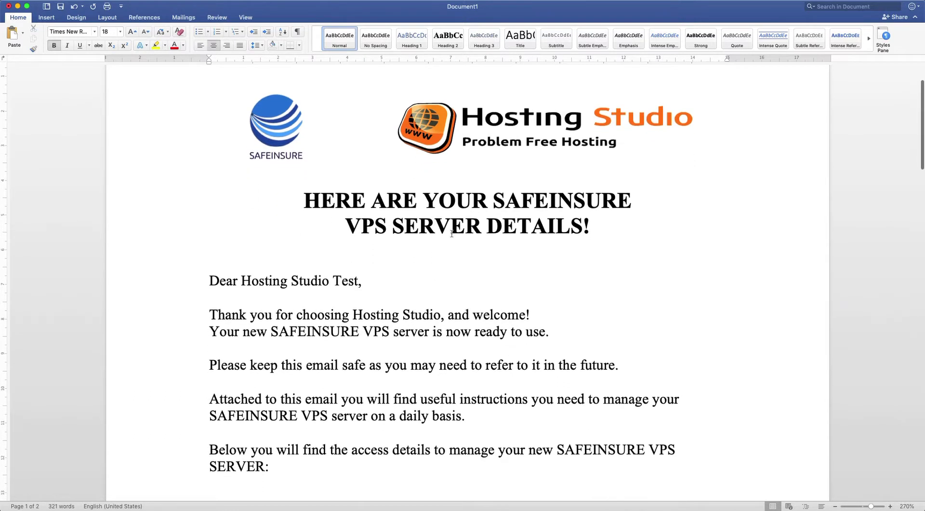
scroll(286, 256, "down", 1)
scroll(294, 243, "down", 1)
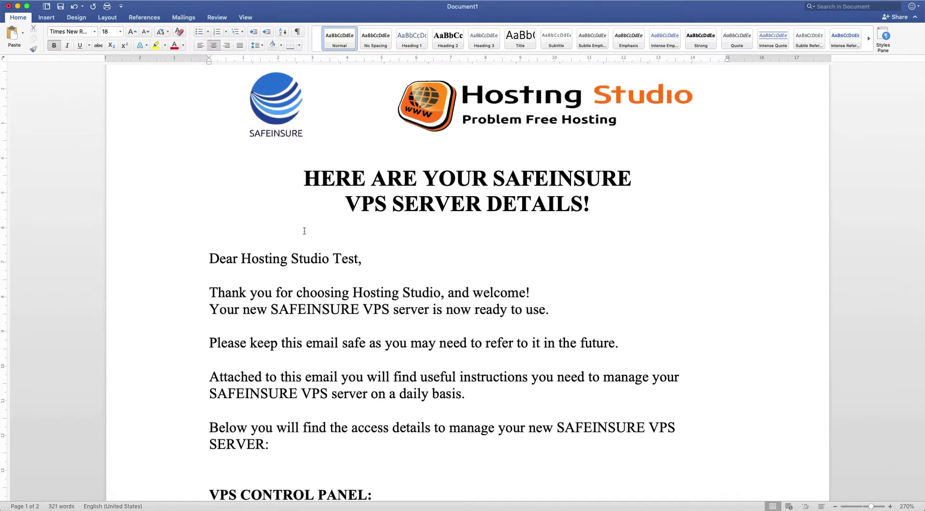
scroll(304, 231, "down", 1)
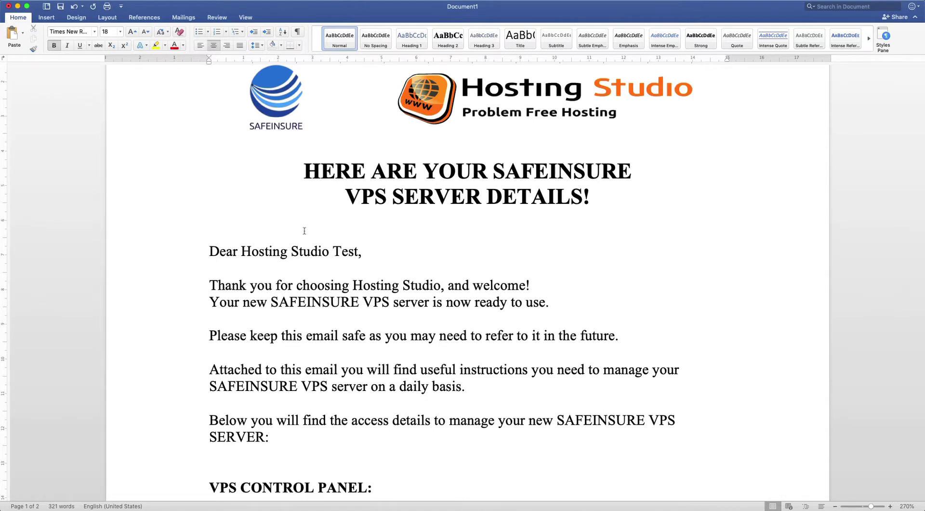
scroll(304, 231, "down", 1)
scroll(304, 231, "down", 8)
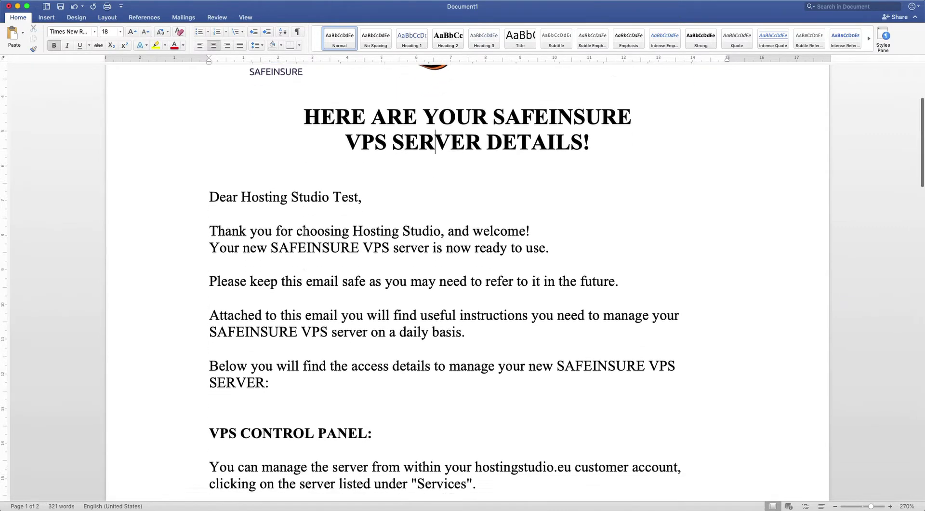
scroll(304, 231, "down", 6)
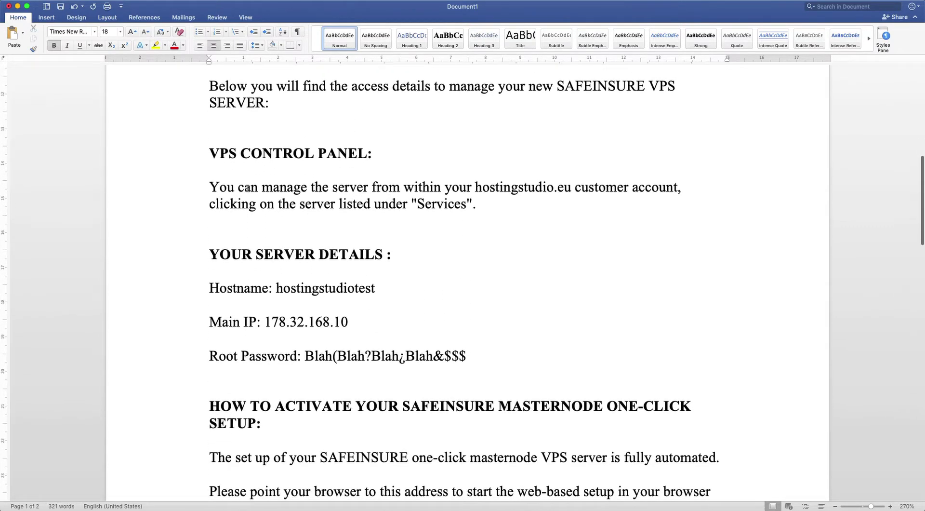
left_click(218, 154)
left_click_drag(218, 154, 378, 148)
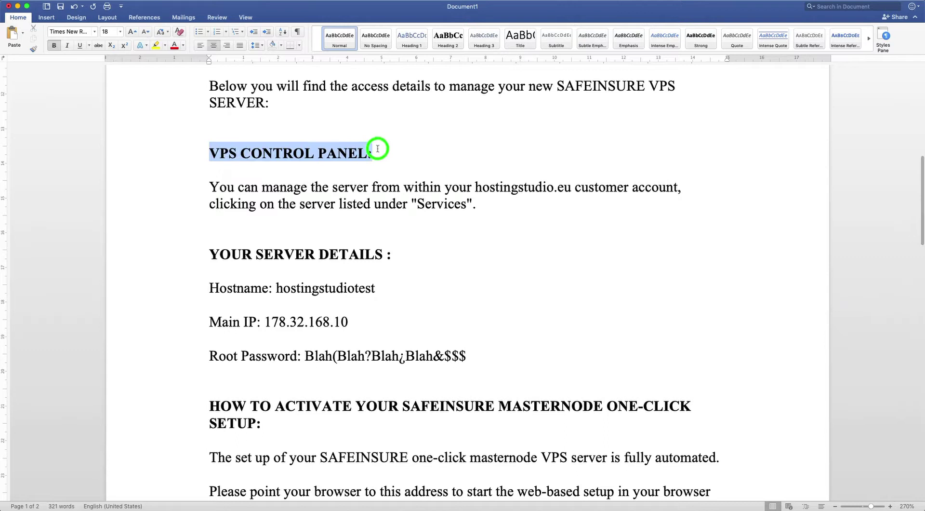
left_click(436, 183)
left_click_drag(295, 202, 492, 208)
left_click(500, 215)
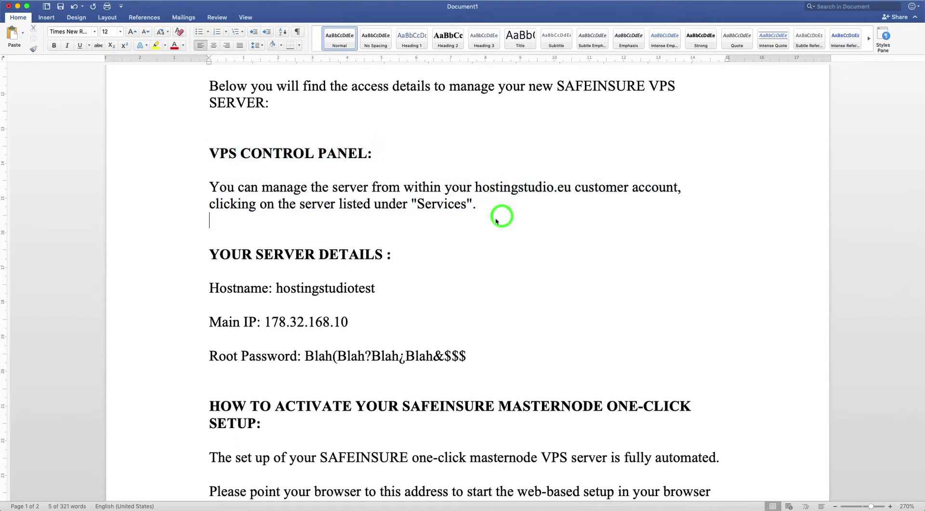
left_click(490, 215)
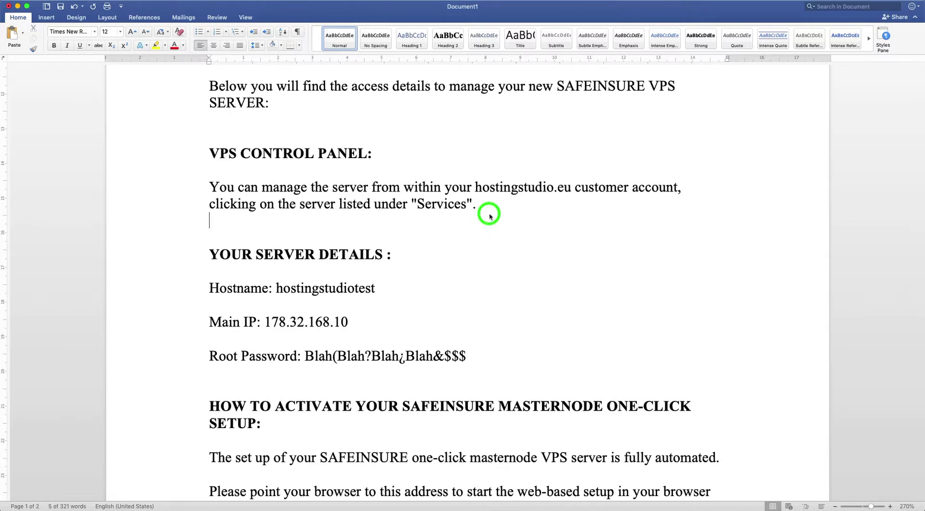
Review the server details: hostname hostingstudiotest, main IP 178.32.168.10 and the root password value.
scroll(490, 216, "down", 3)
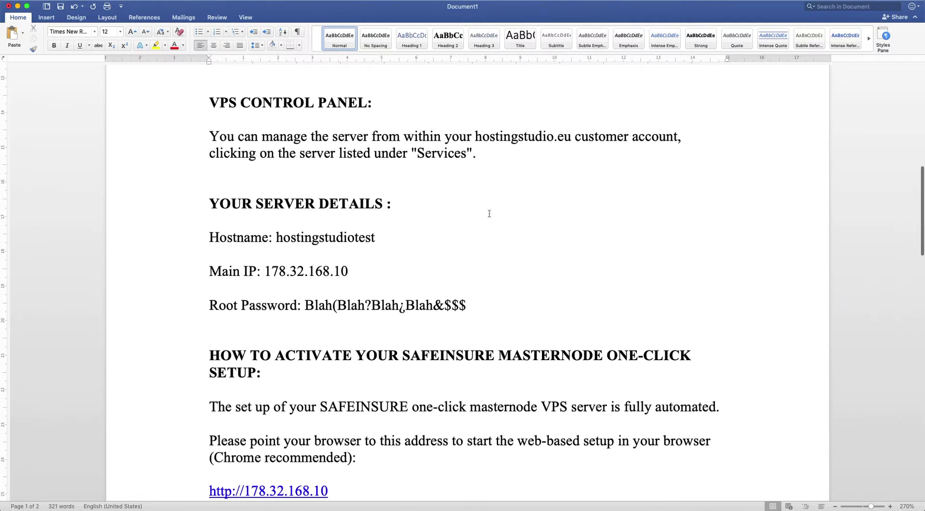
left_click_drag(205, 205, 483, 305)
left_click(379, 256)
left_click_drag(279, 238, 376, 237)
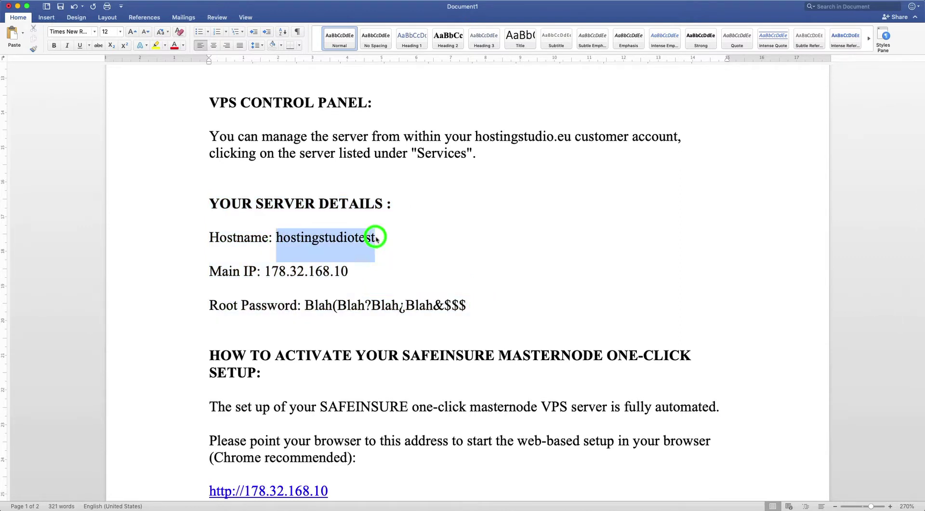
left_click(409, 243)
left_click_drag(265, 272, 357, 272)
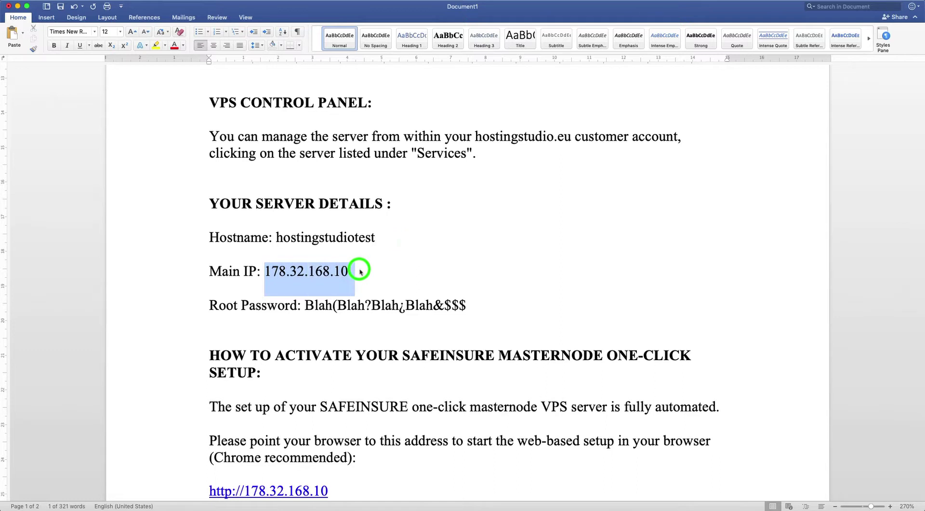
left_click(403, 271)
left_click_drag(305, 306, 478, 307)
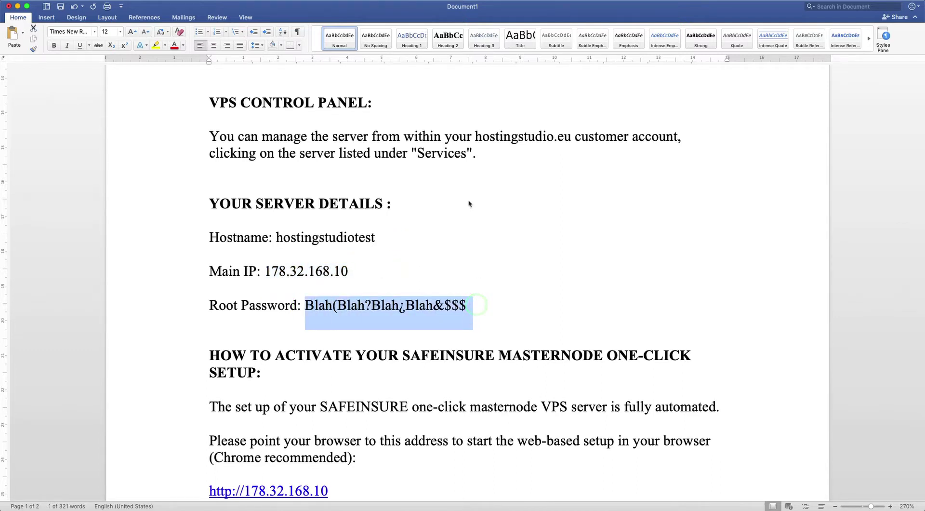
scroll(469, 201, "down", 2)
left_click(470, 204)
left_click_drag(476, 263, 215, 161)
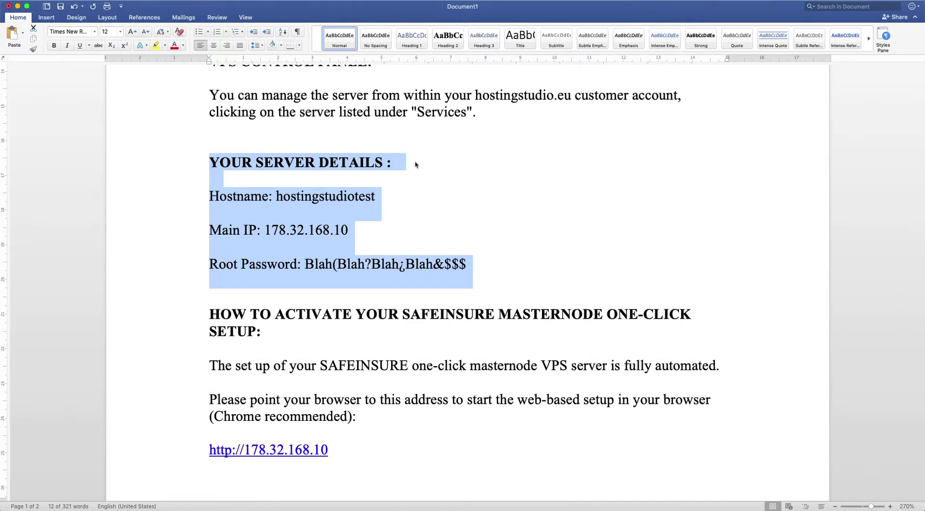
left_click(415, 165)
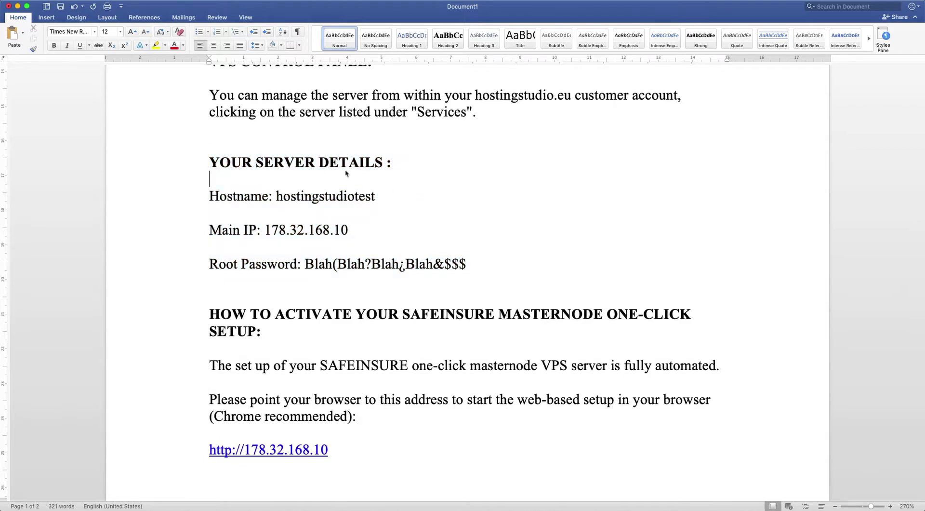
scroll(345, 173, "down", 2)
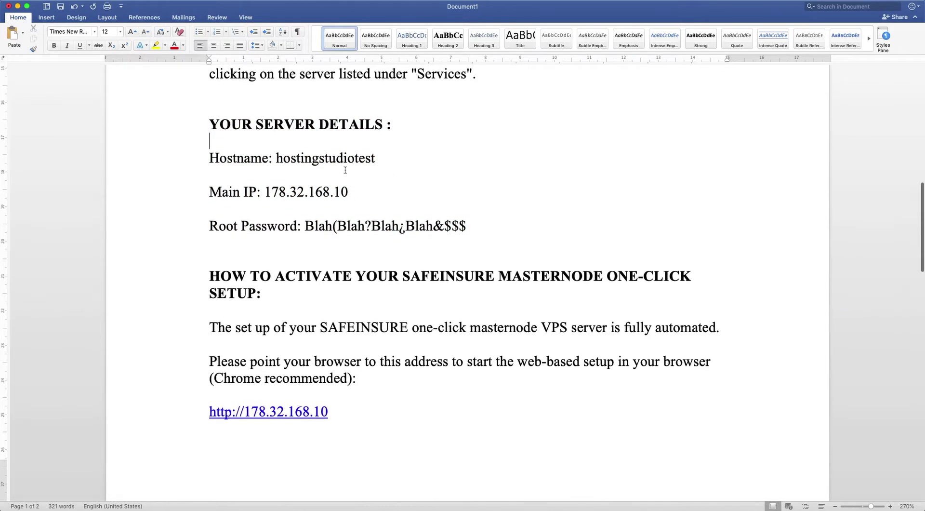
scroll(346, 170, "down", 3)
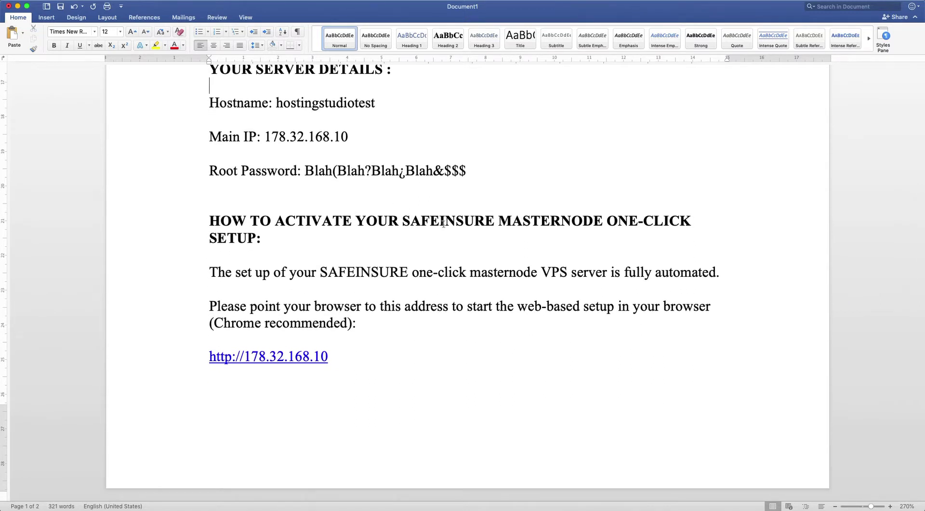
left_click(389, 331)
scroll(384, 349, "down", 3)
left_click(317, 338)
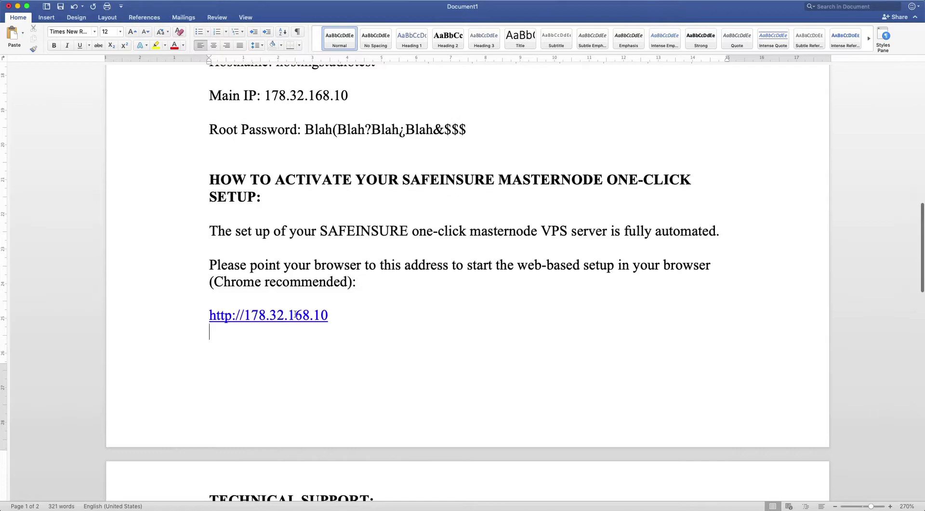
left_click(296, 315)
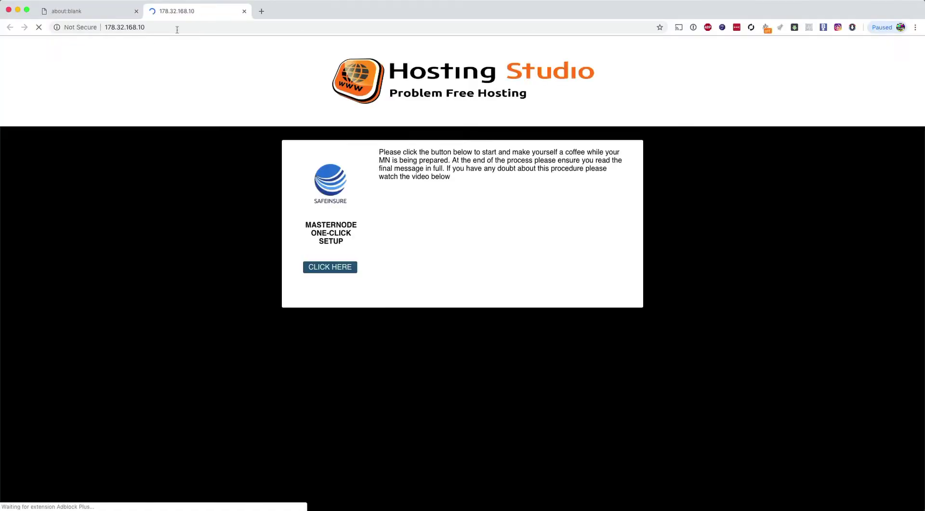
Close the about:blank tab and read the setup page's instructions about the final message.
left_click(136, 11)
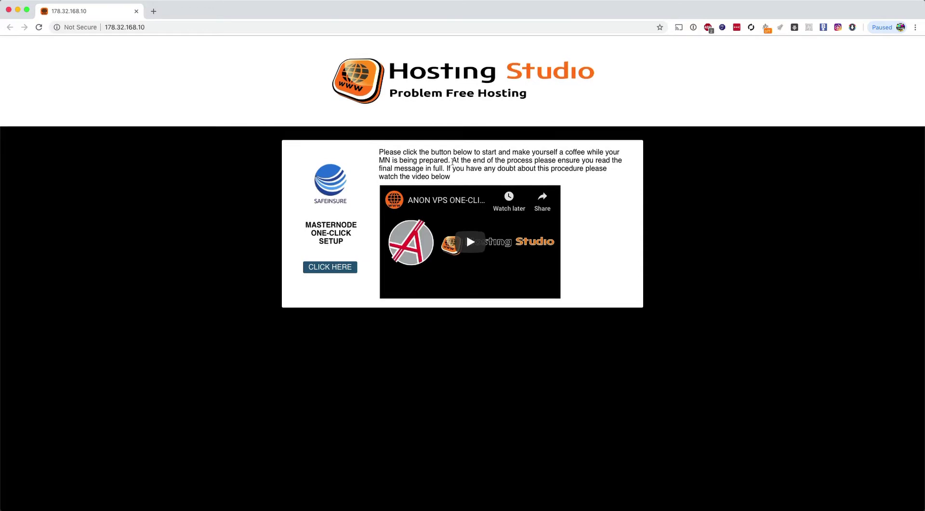
left_click_drag(452, 160, 449, 176)
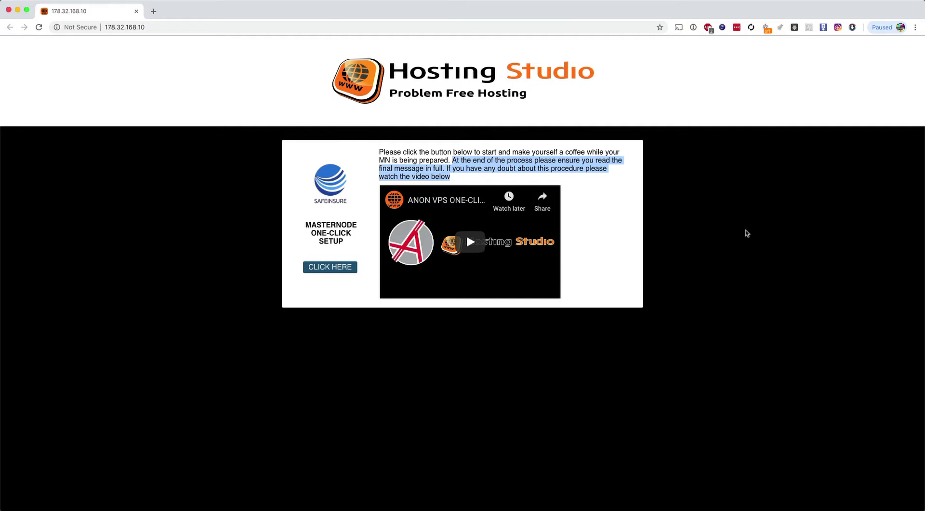
left_click(732, 223)
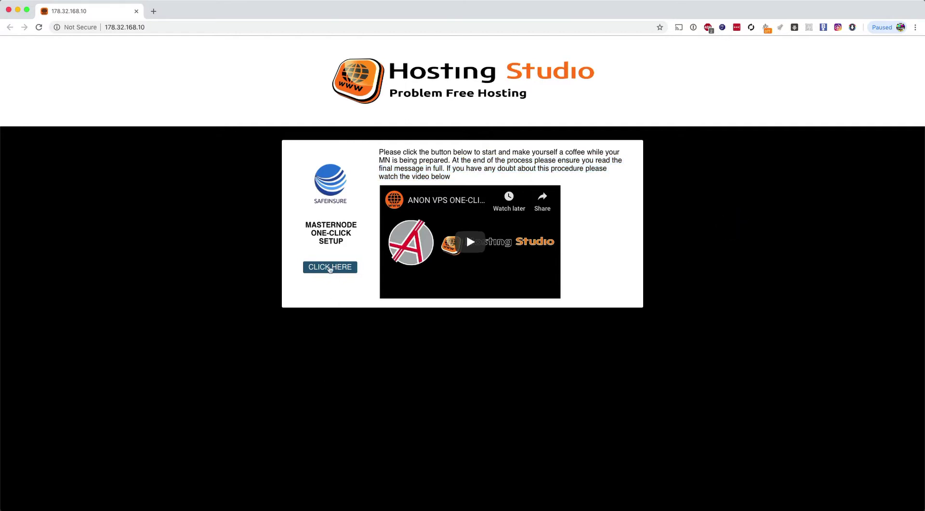
Start the one-click setup with CLICK HERE and review the opening lines of the server log.
left_click(330, 268)
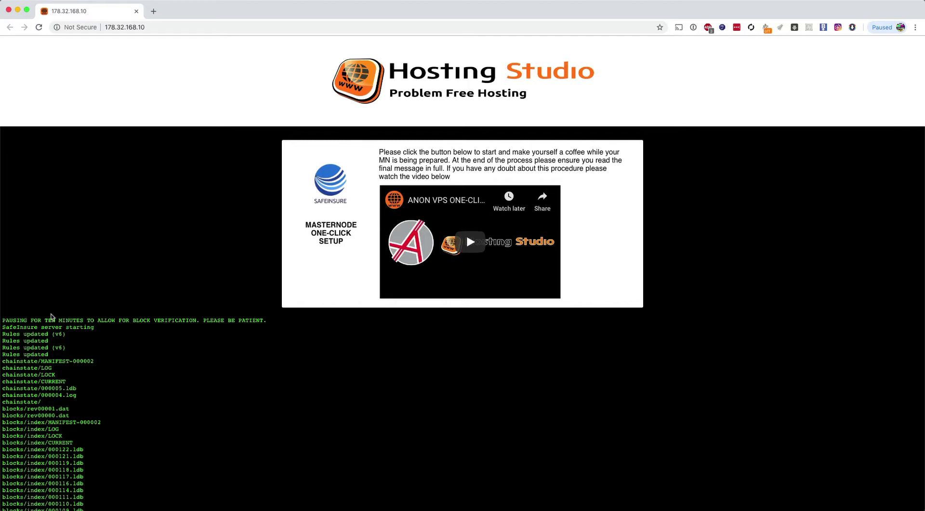
left_click(47, 353)
left_click_drag(48, 353, 7, 346)
key("super+Tab")
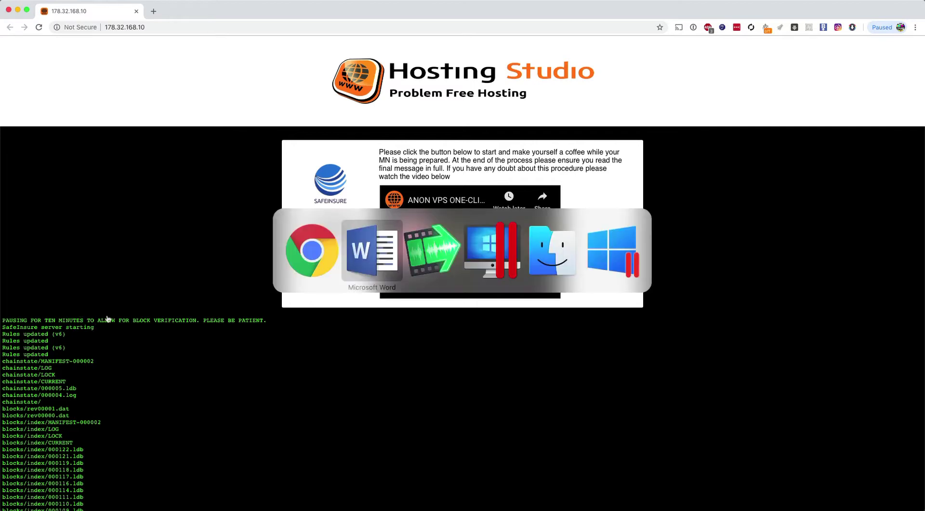
Switch to the Windows 10 VM and launch the Safeinsure wallet from its desktop shortcut.
key("super+Tab")
key("super+Tab")
left_click(417, 285)
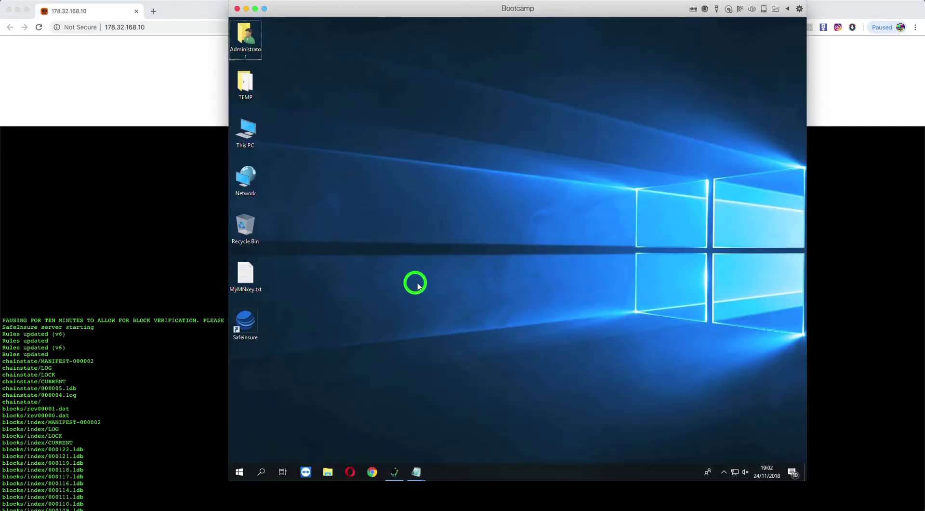
left_click(250, 322)
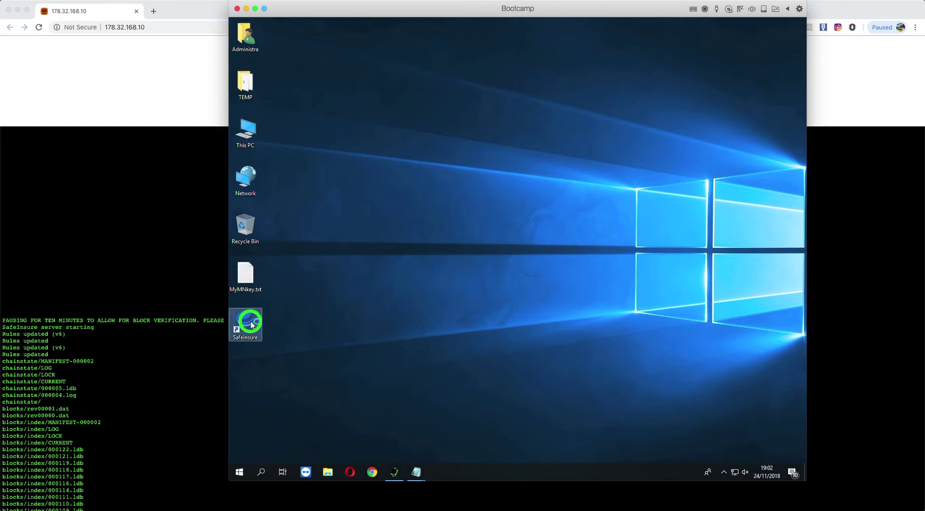
double_click(251, 322)
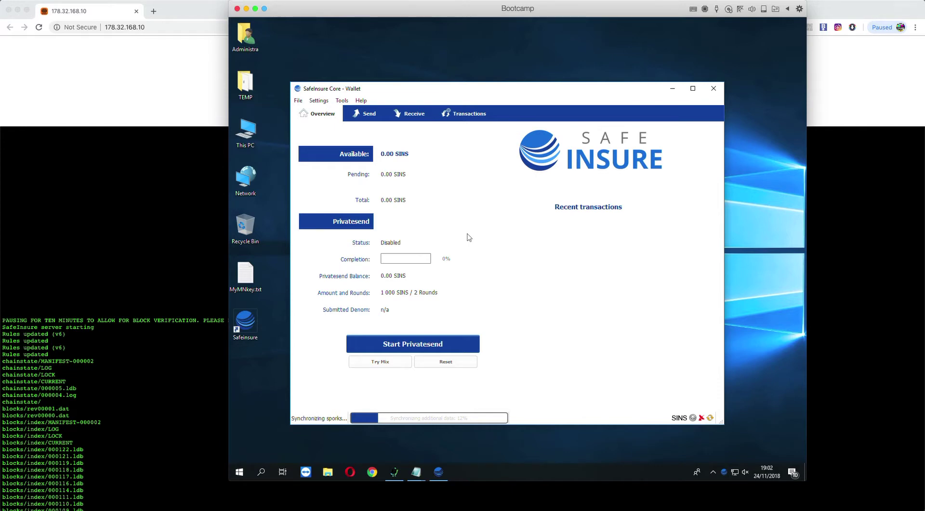
left_click(319, 101)
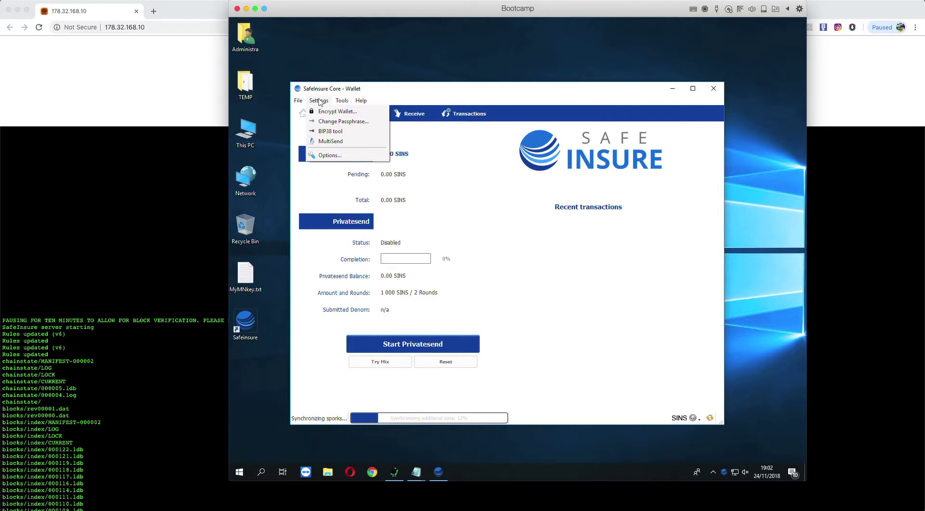
left_click(340, 111)
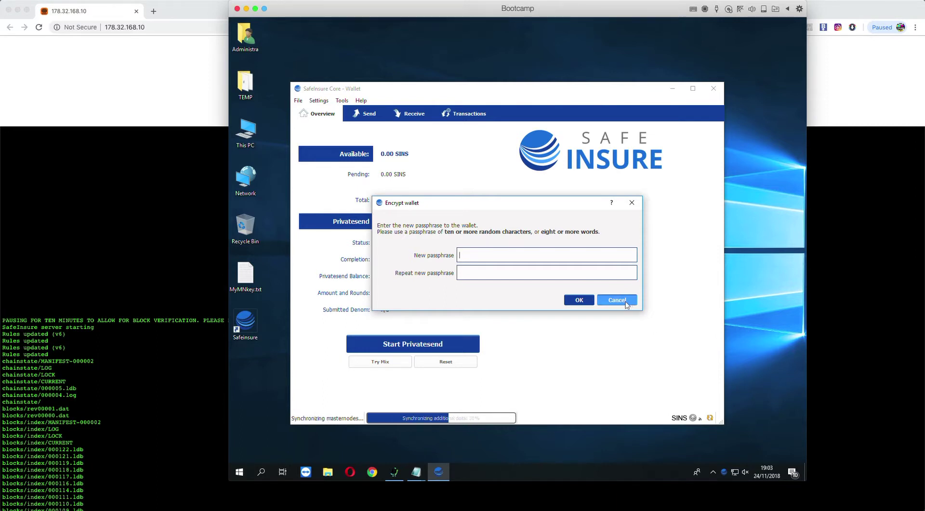
left_click(629, 302)
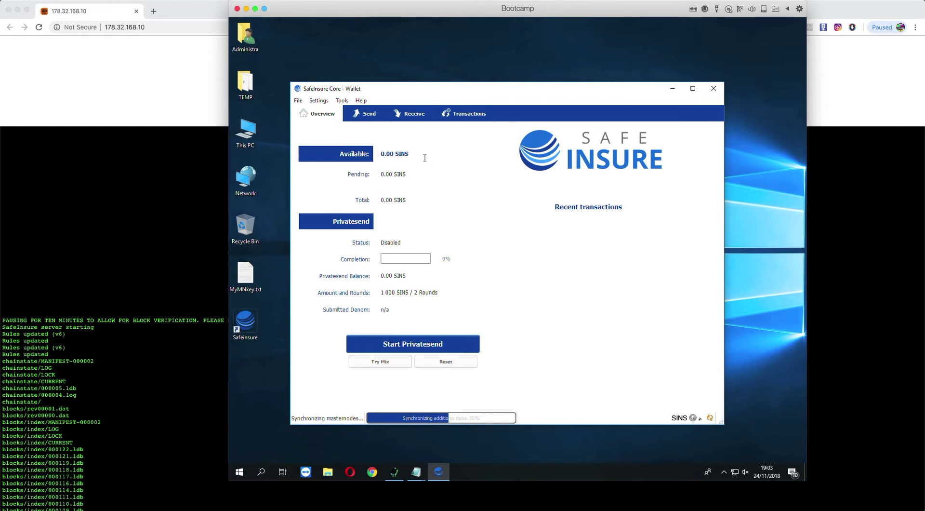
Tick Enable coin control features and Show Masternodes Tab in the wallet Options, then close the wallet.
left_click(317, 100)
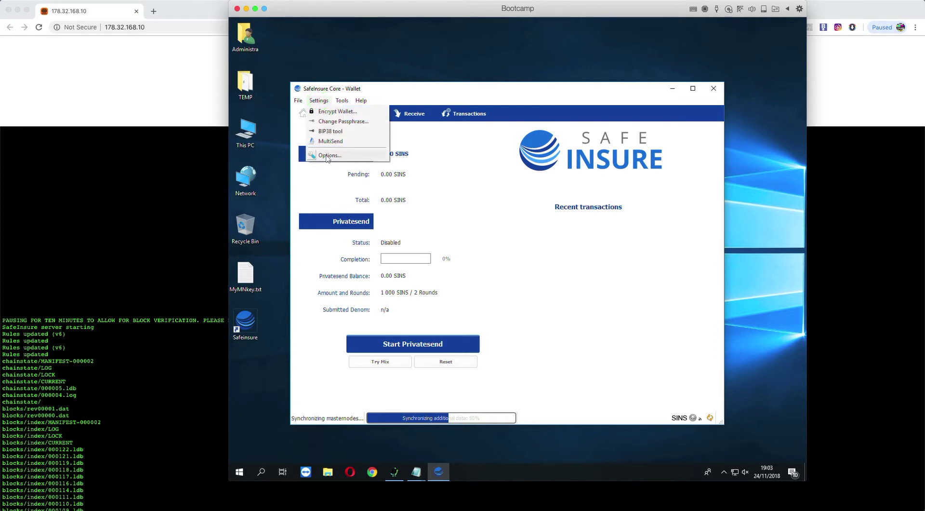
left_click(327, 156)
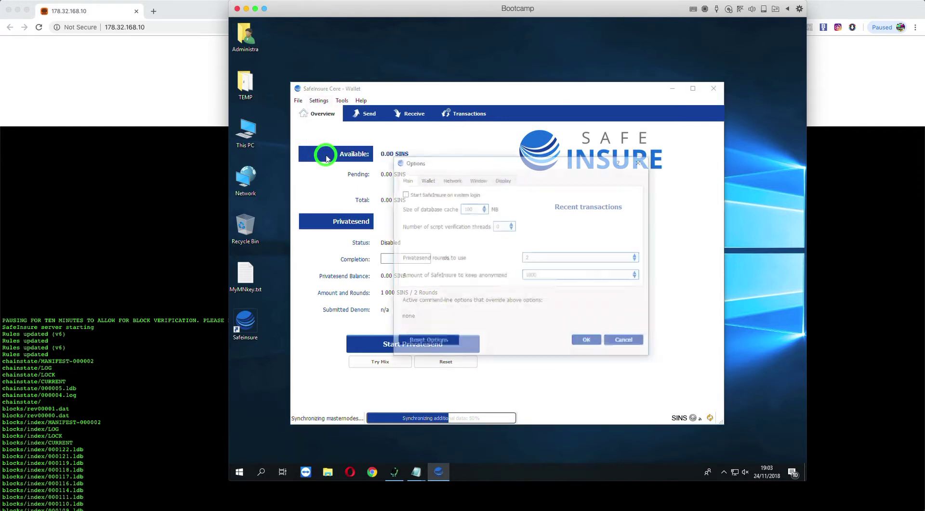
left_click(427, 180)
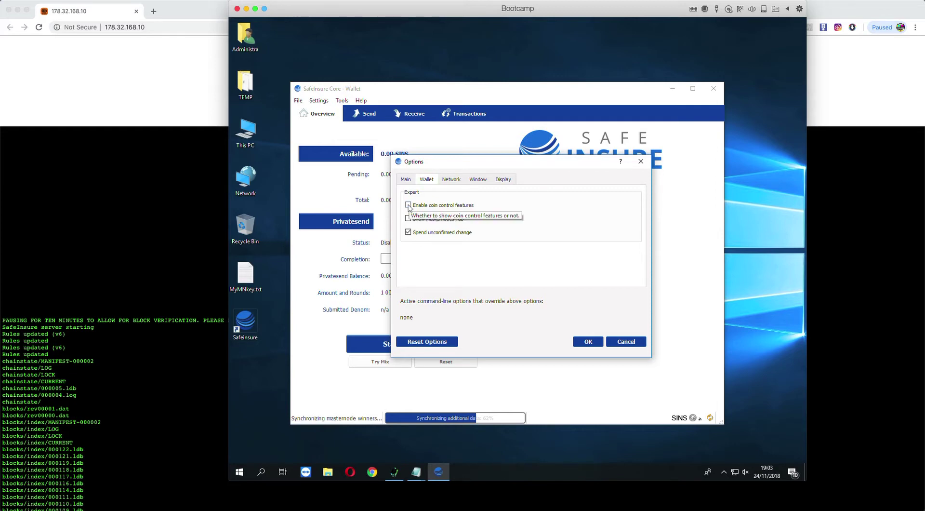
left_click(409, 205)
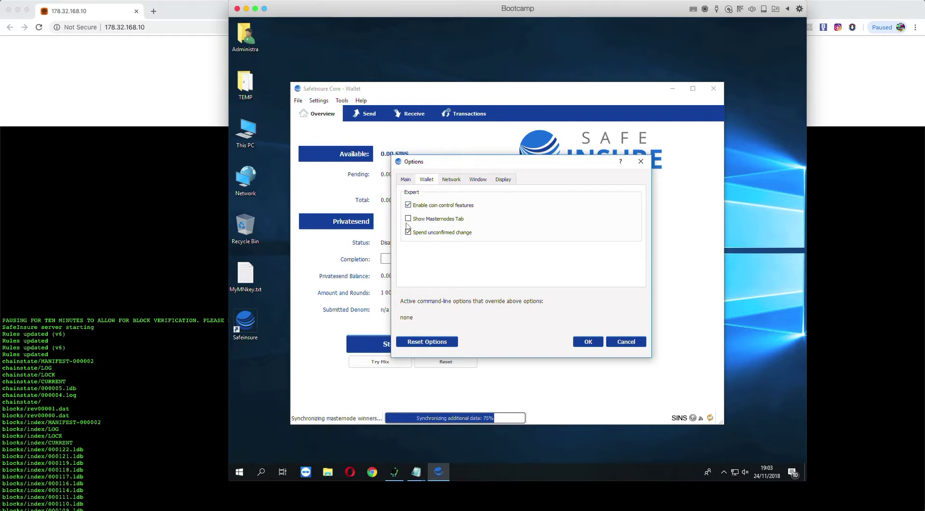
left_click(409, 219)
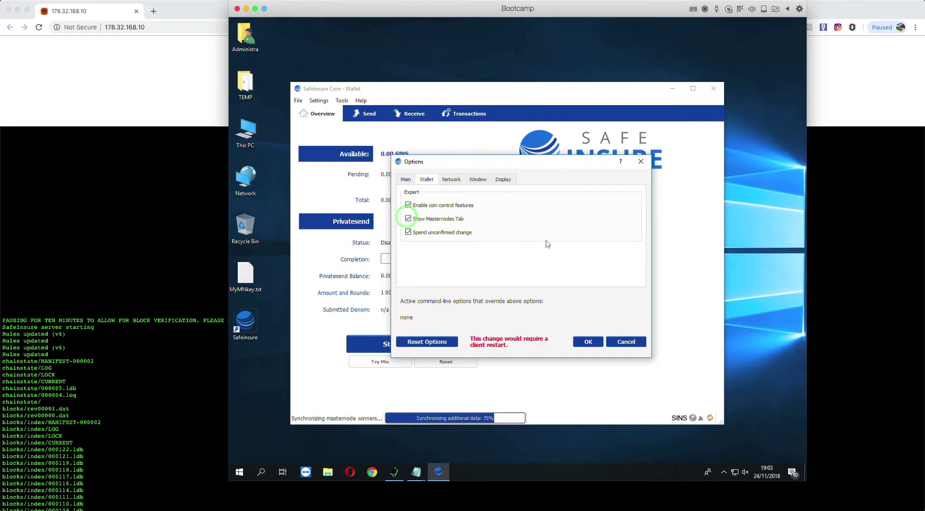
left_click(588, 341)
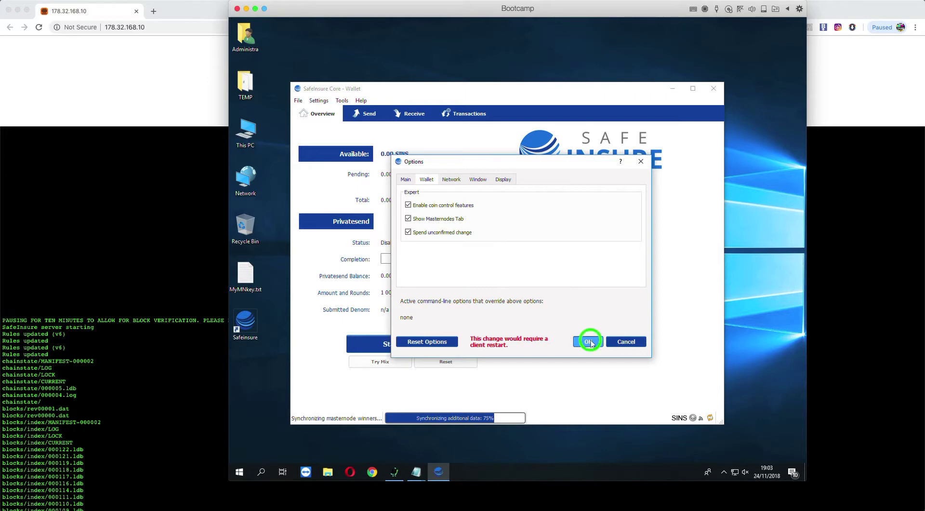
left_click(714, 89)
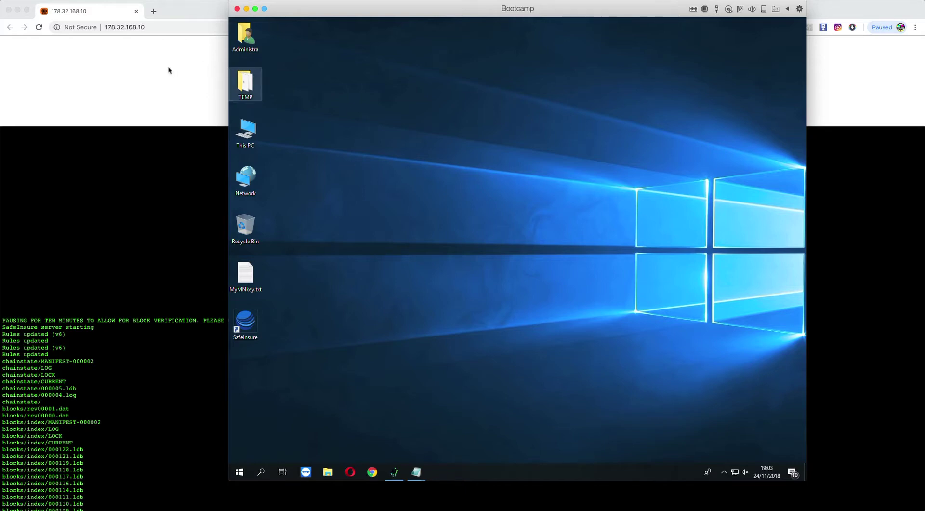
left_click(154, 70)
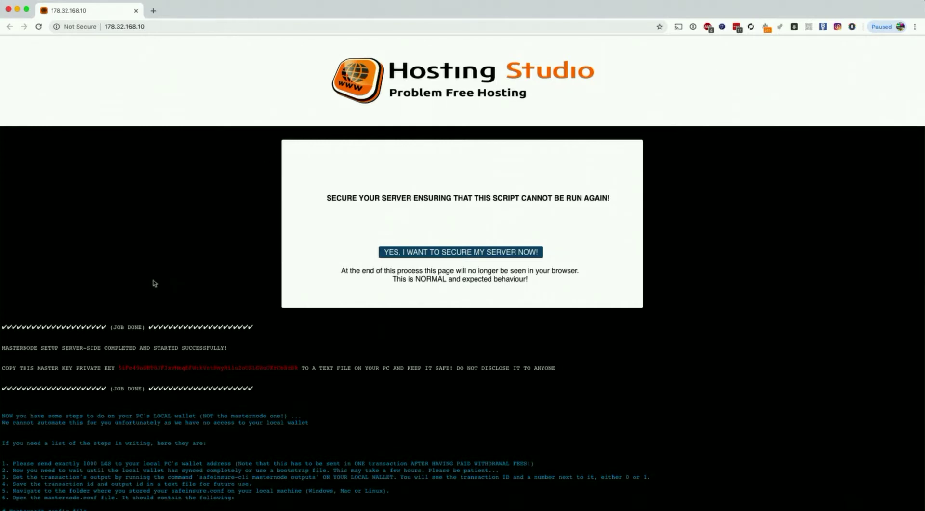
Read the setup-completed message on the Hosting Studio page.
scroll(153, 284, "down", 1)
left_click_drag(4, 313, 227, 315)
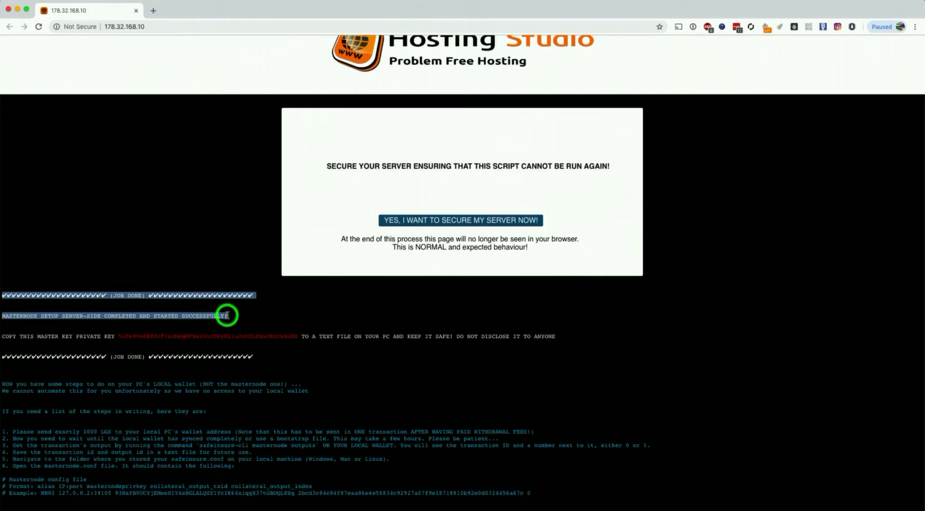
left_click(270, 315)
Copy the red master private key and switch back to the Windows VM desktop.
scroll(182, 260, "down", 2)
scroll(183, 260, "down", 3)
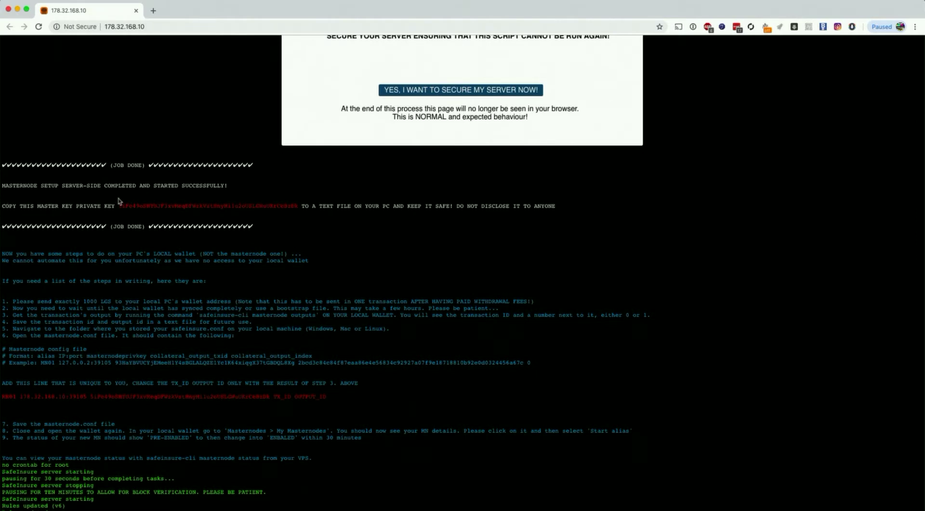
left_click_drag(122, 208, 299, 204)
right_click(290, 204)
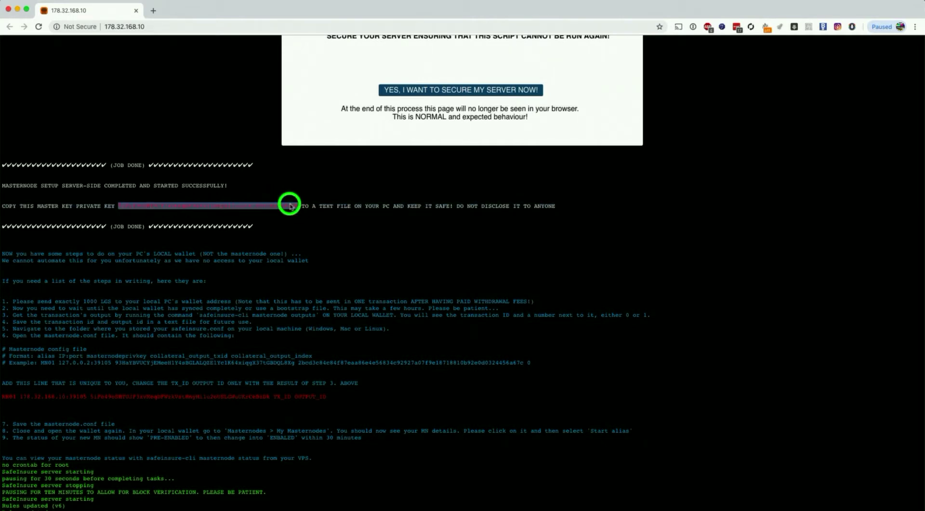
left_click(314, 221)
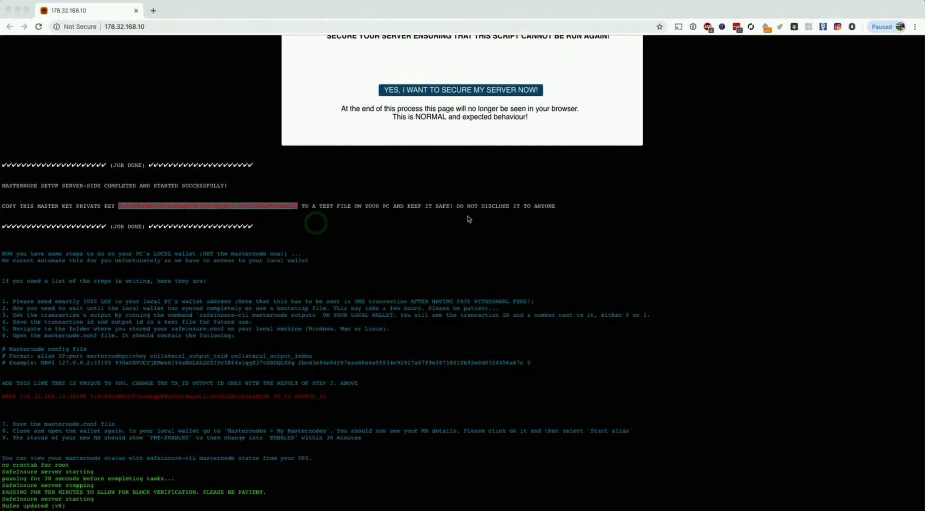
key("super+Tab")
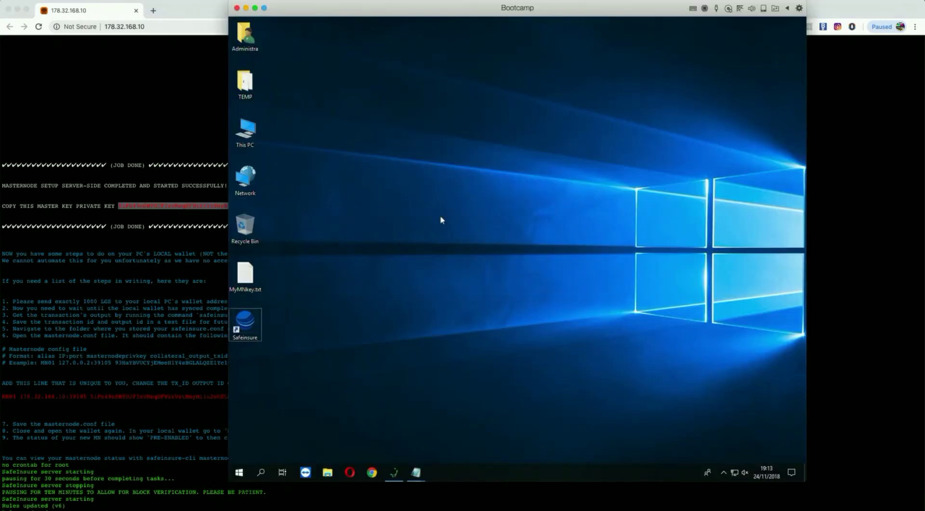
left_click(434, 217)
Paste the master private key into MyMNkey.txt in Notepad.
left_click(419, 471)
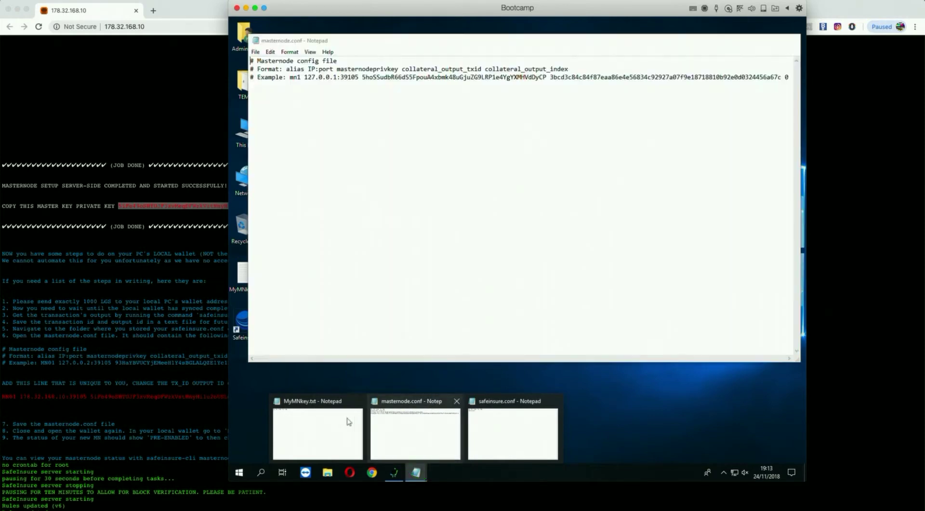
left_click(322, 428)
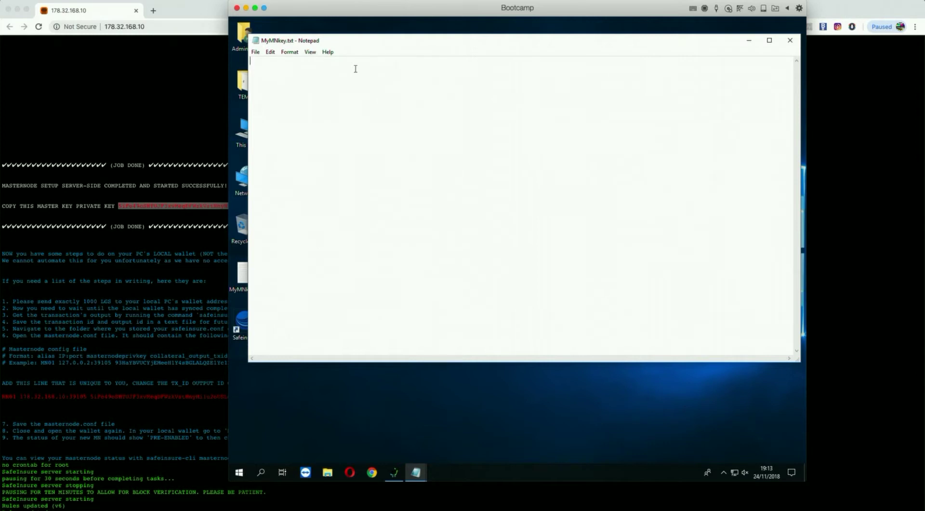
left_click(268, 53)
left_click(285, 95)
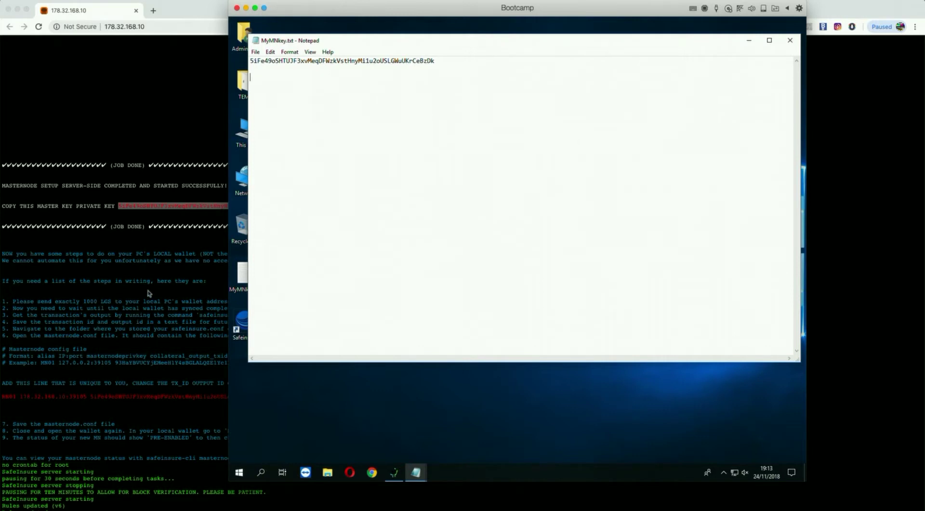
left_click(156, 247)
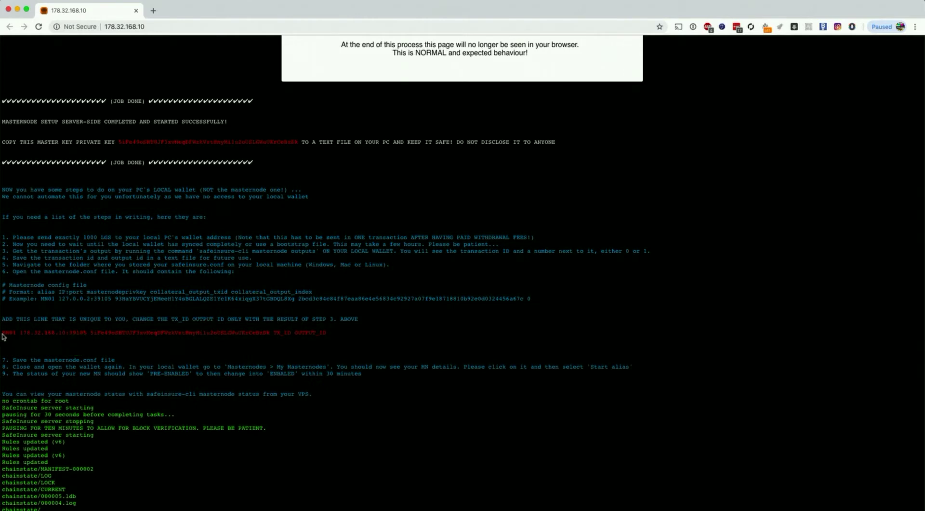
Copy the red MN01 masternode config line from Chrome and paste it into MyMNkey.txt.
left_click_drag(3, 332, 343, 334)
key("super+Tab")
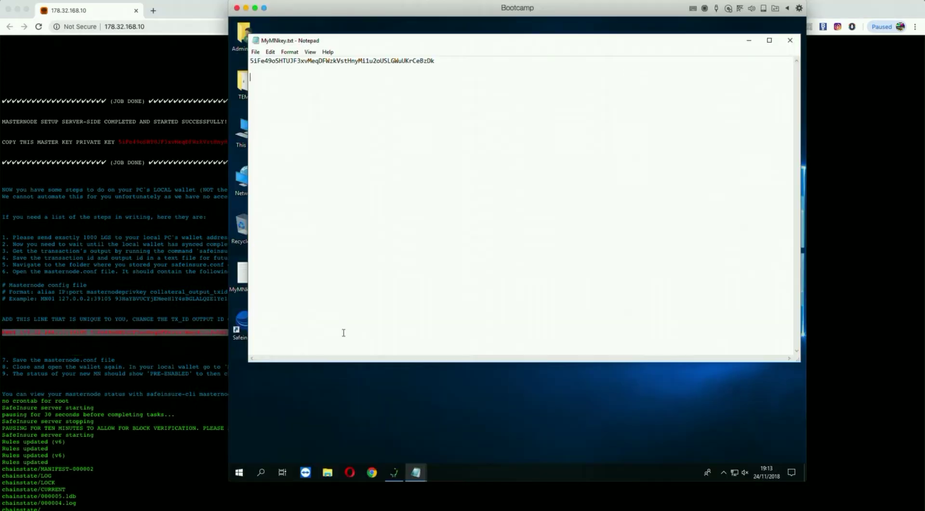
key("ctrl+v")
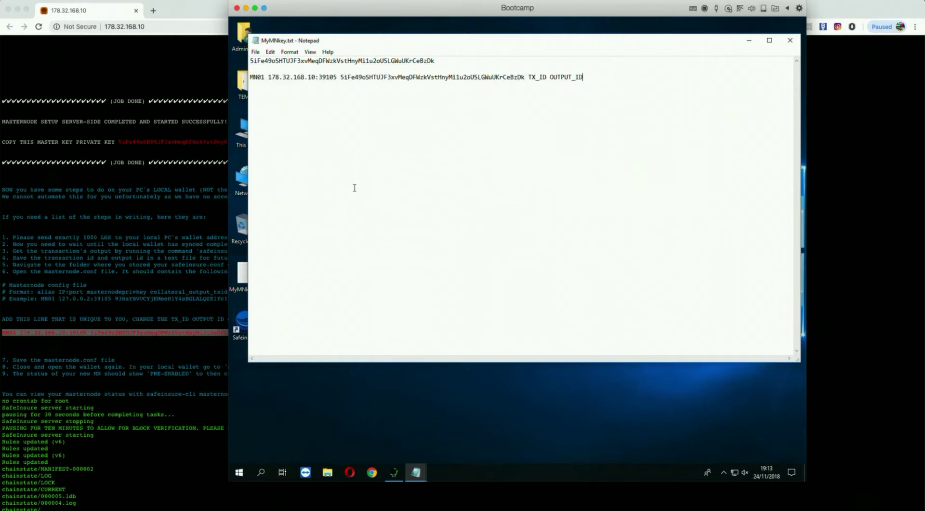
Inspect the line's parts: MN01 alias, server address, private key, TX_ID and OUTPUT_ID placeholders.
left_click(290, 98)
left_click_drag(264, 77, 247, 77)
left_click(311, 98)
left_click_drag(268, 77, 523, 77)
left_click(354, 89)
left_click(340, 77)
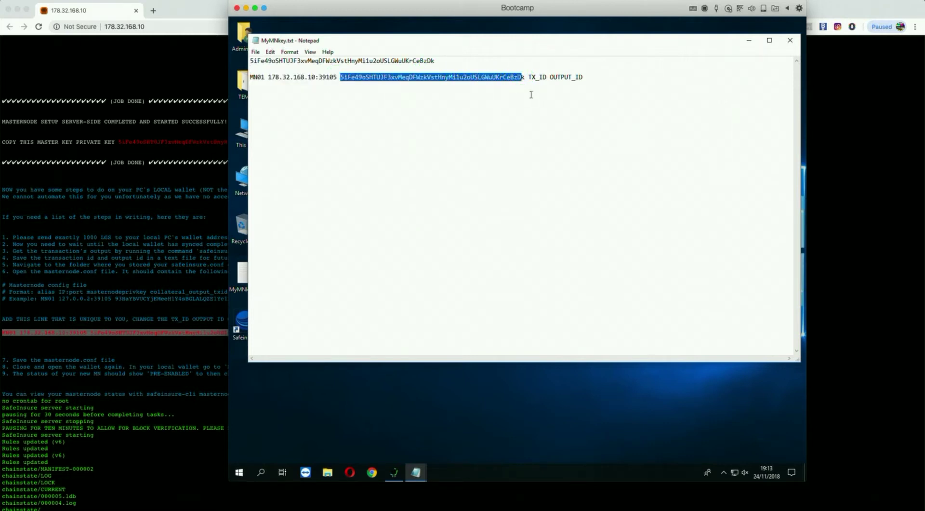
left_click(540, 84)
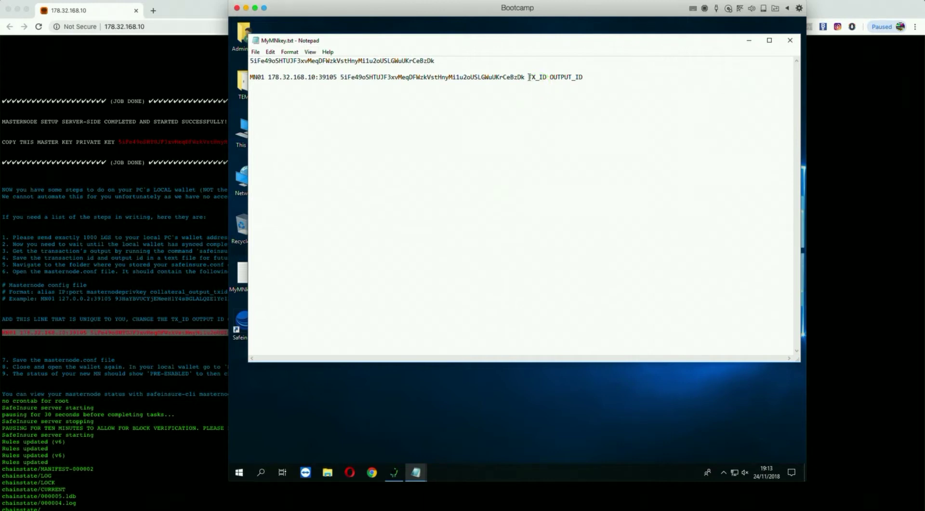
left_click_drag(528, 77, 546, 77)
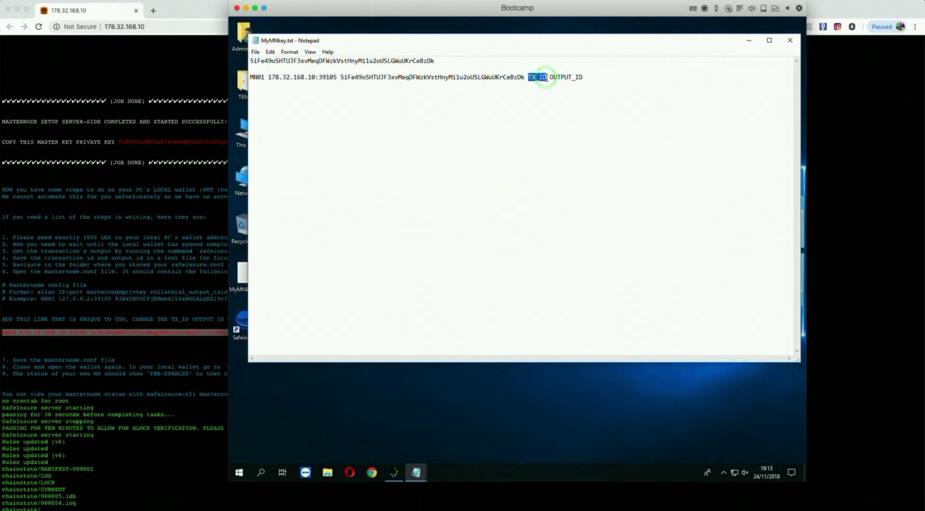
left_click(564, 97)
left_click(551, 77)
left_click_drag(555, 77, 593, 76)
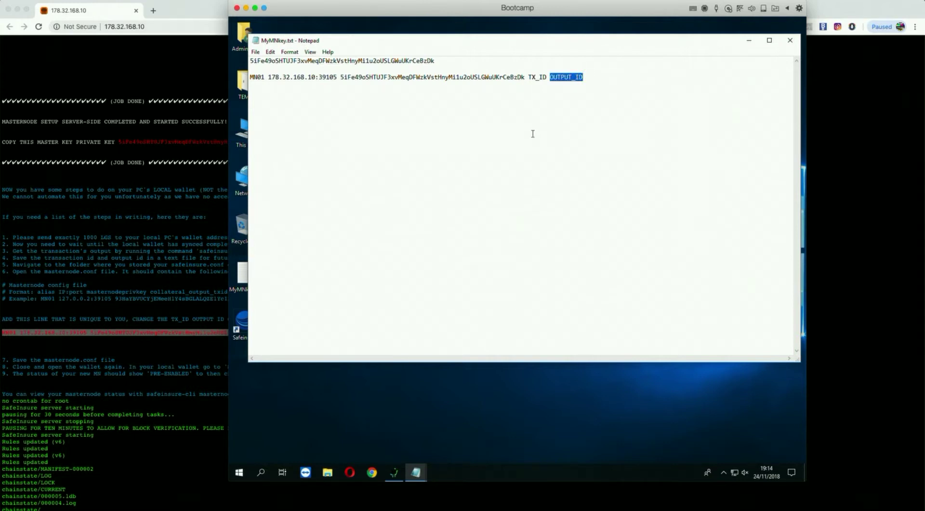
left_click(439, 131)
Copy the address 178.32.168.10:39105 from the config line.
left_click_drag(268, 78, 336, 77)
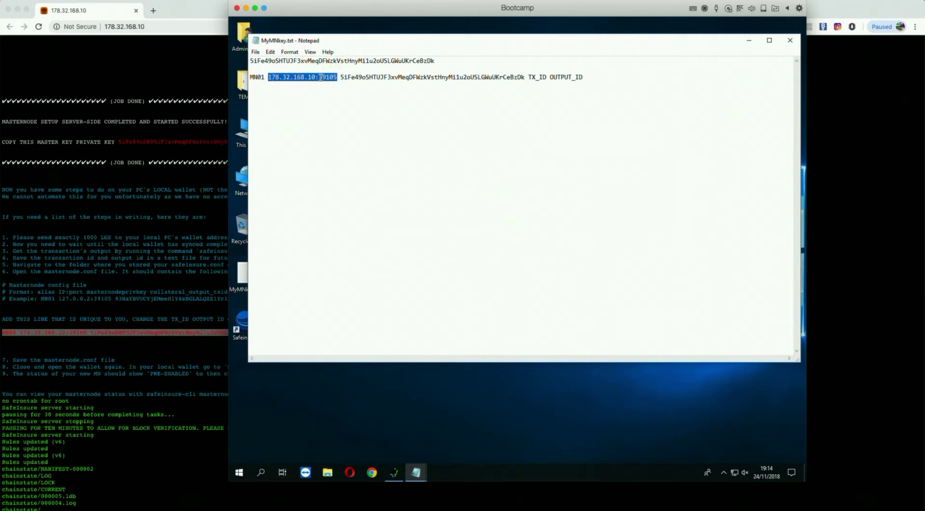
right_click(321, 77)
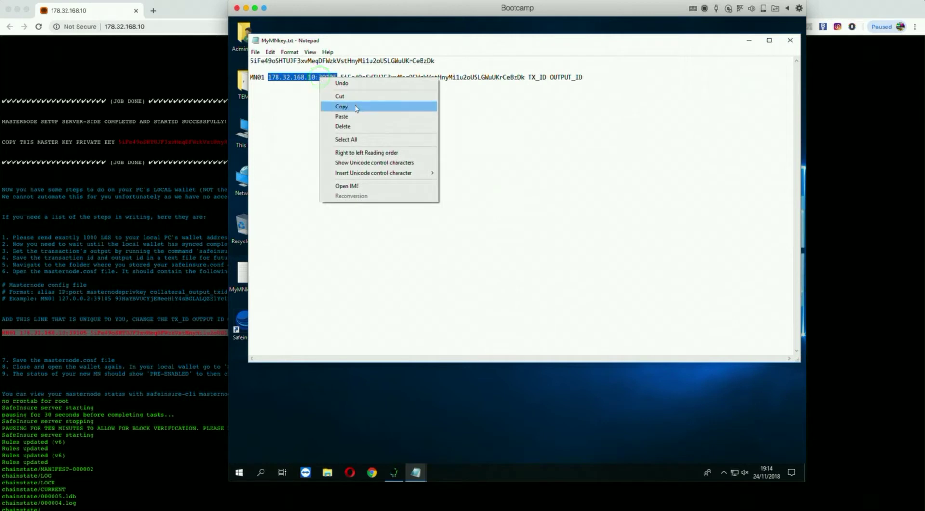
left_click(357, 107)
left_click(261, 472)
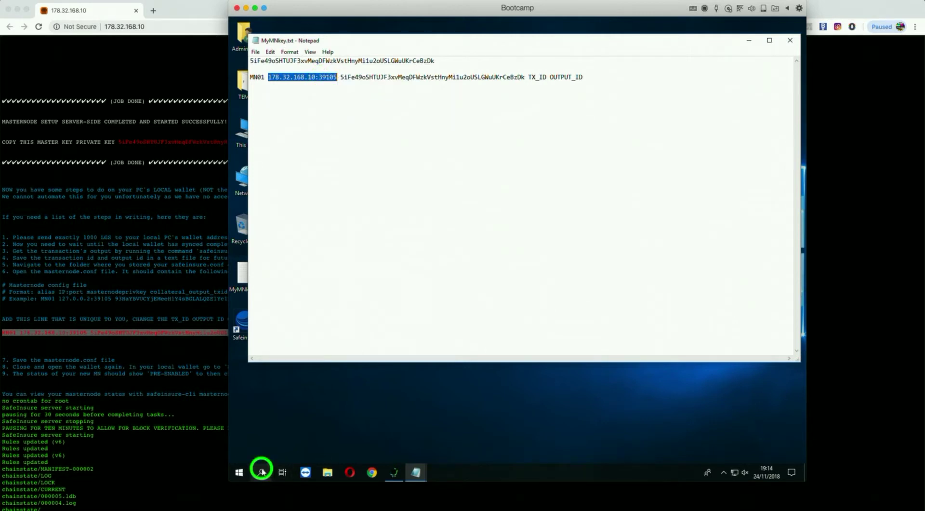
Go to %appdata%, enter the SafeInsure folder and open safeinsure.conf in Notepad.
type("%")
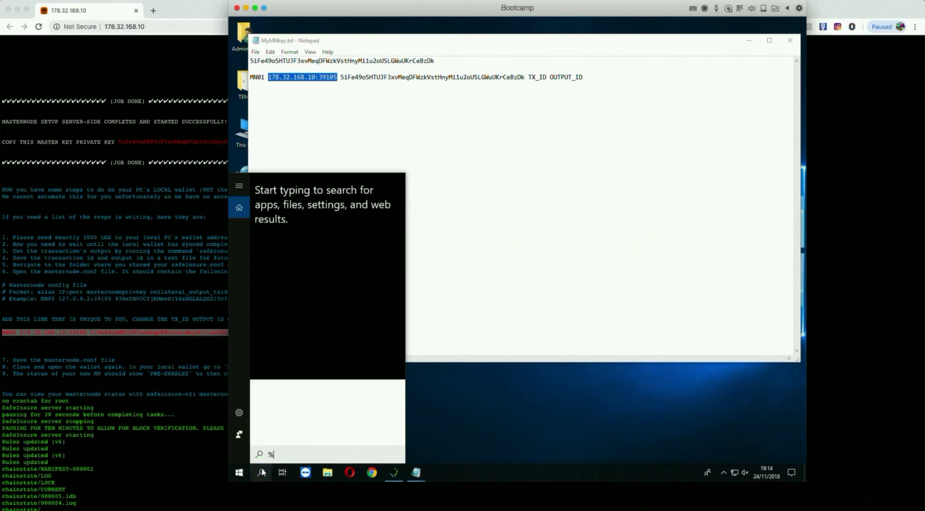
type("appda")
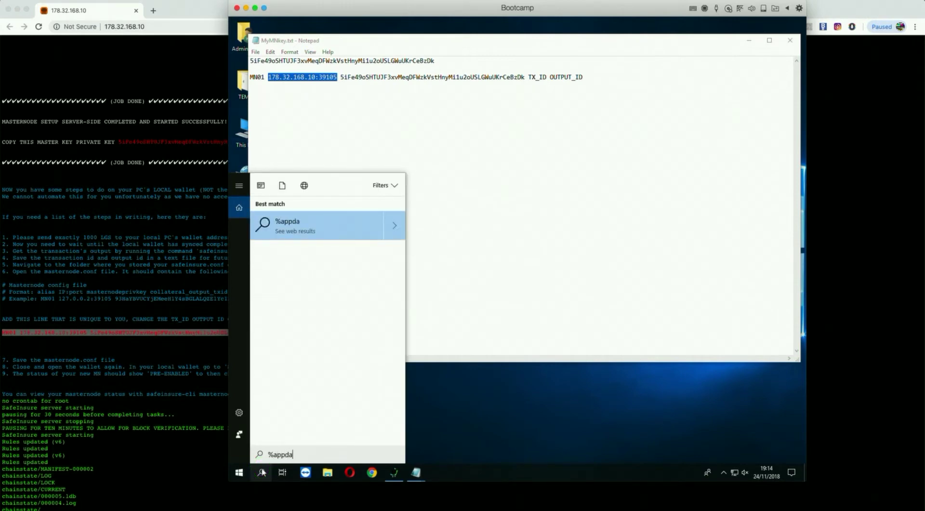
type("ta%")
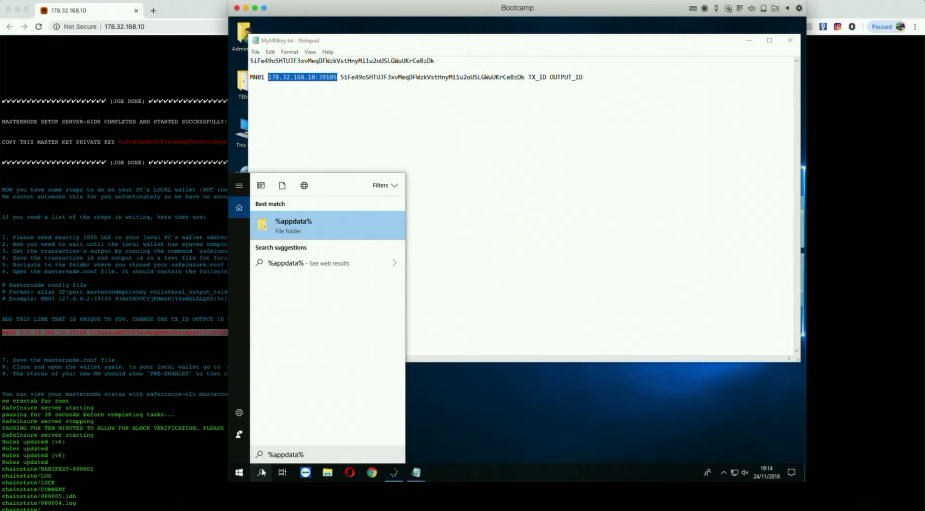
key("Return")
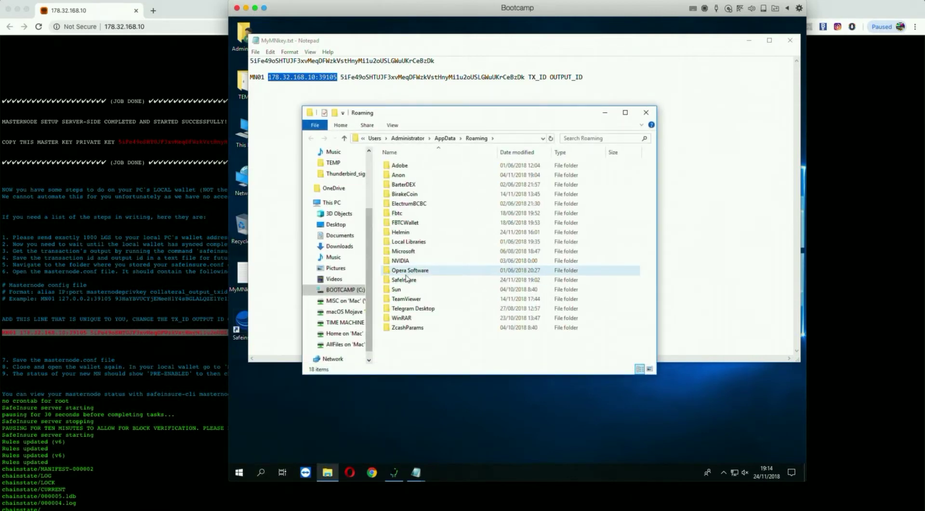
double_click(403, 280)
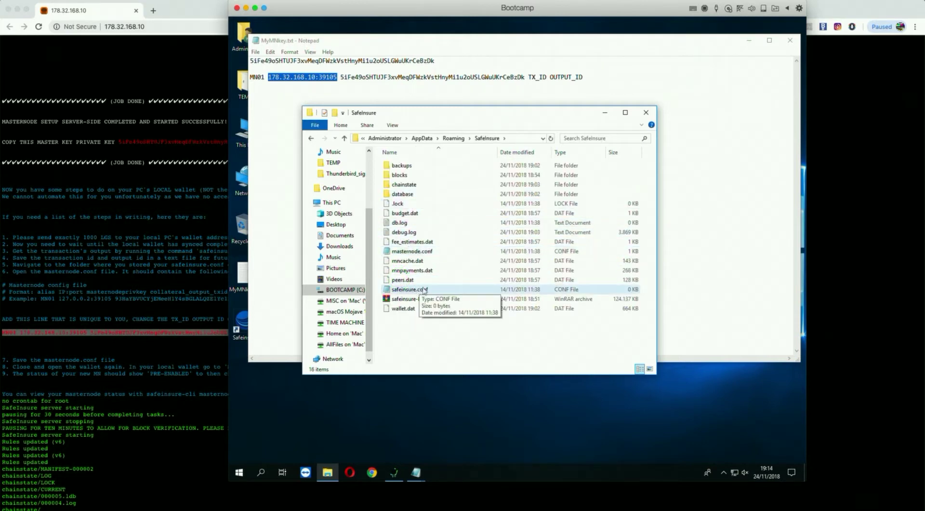
double_click(405, 290)
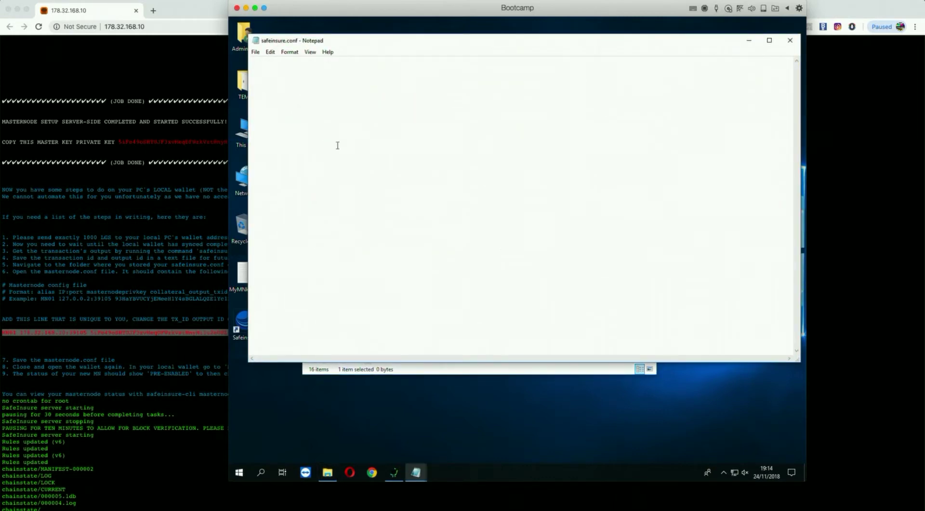
Write externalip=178.32.168.10:39105 into safeinsure.conf, save it and close Notepad.
left_click(338, 146)
type("externalip=")
left_click(271, 51)
left_click(293, 95)
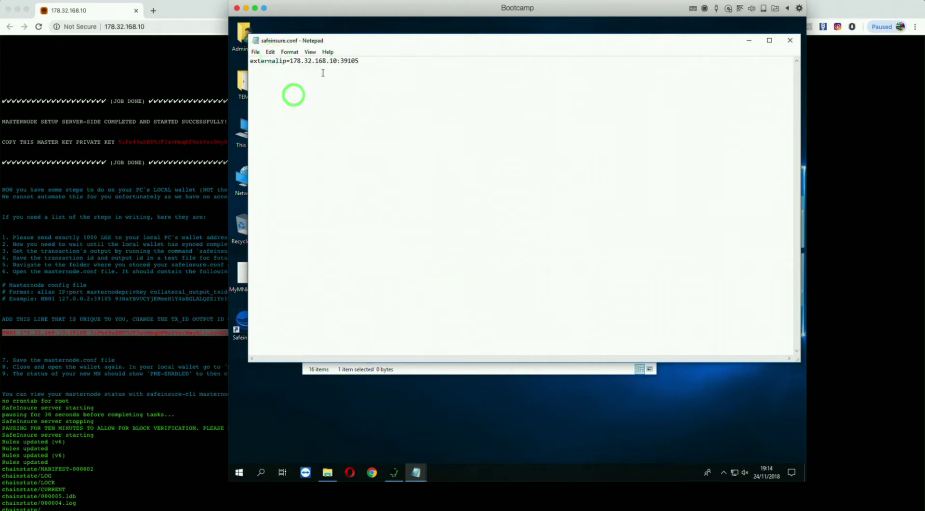
left_click(256, 52)
left_click(274, 82)
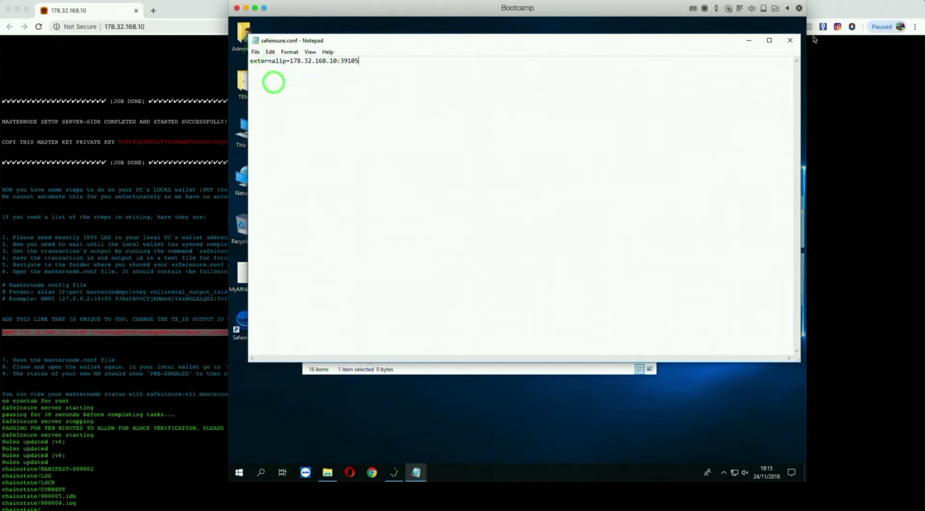
left_click(791, 40)
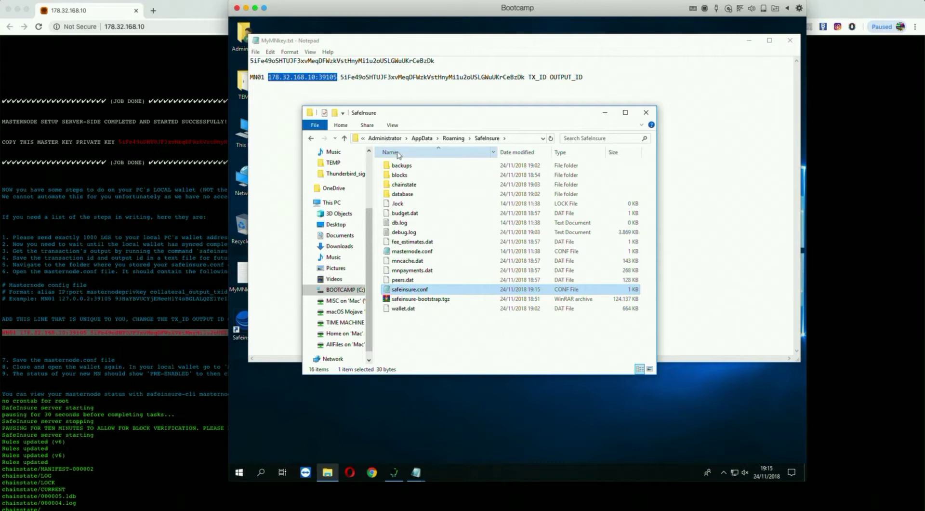
left_click(176, 81)
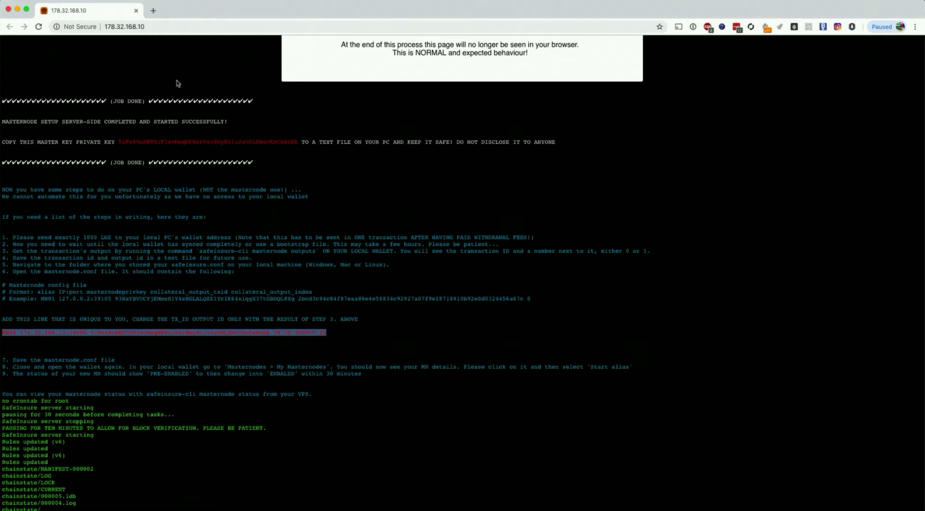
Highlight and clear the master key and MN01 lines, then scroll up to the Secure Your Server box.
left_click(176, 81)
left_click_drag(123, 142, 227, 145)
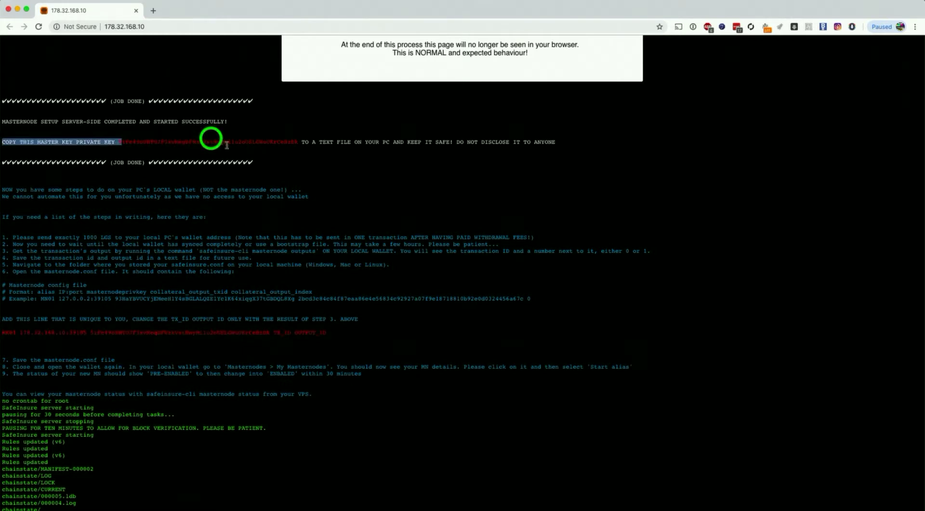
left_click(171, 322)
left_click_drag(328, 333, 4, 332)
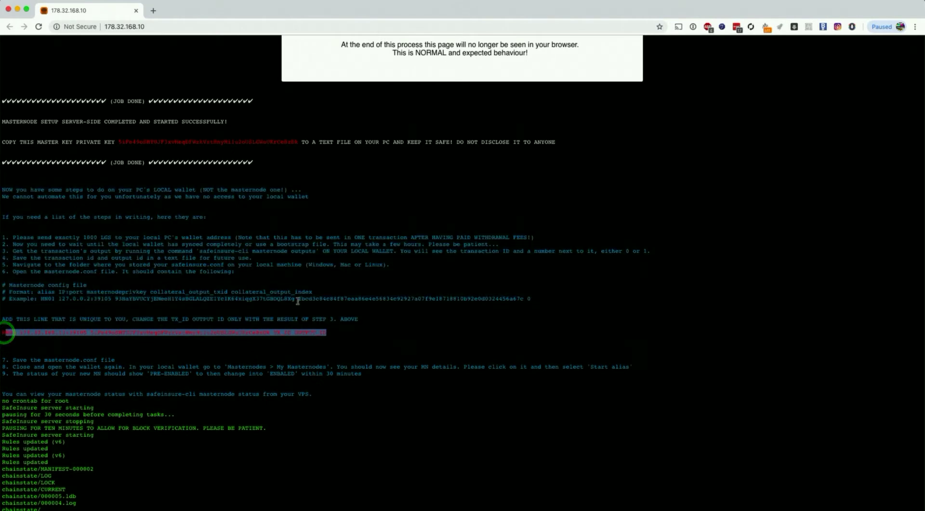
left_click(456, 143)
scroll(627, 210, "up", 3)
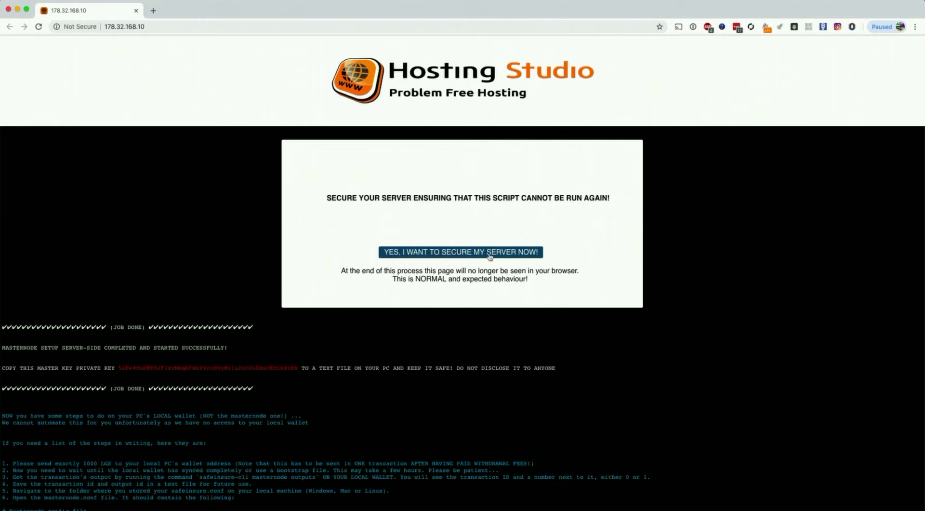
Highlight and read the note warning that the setup page will disappear.
left_click(341, 286)
left_click(341, 271)
left_click_drag(340, 271, 542, 280)
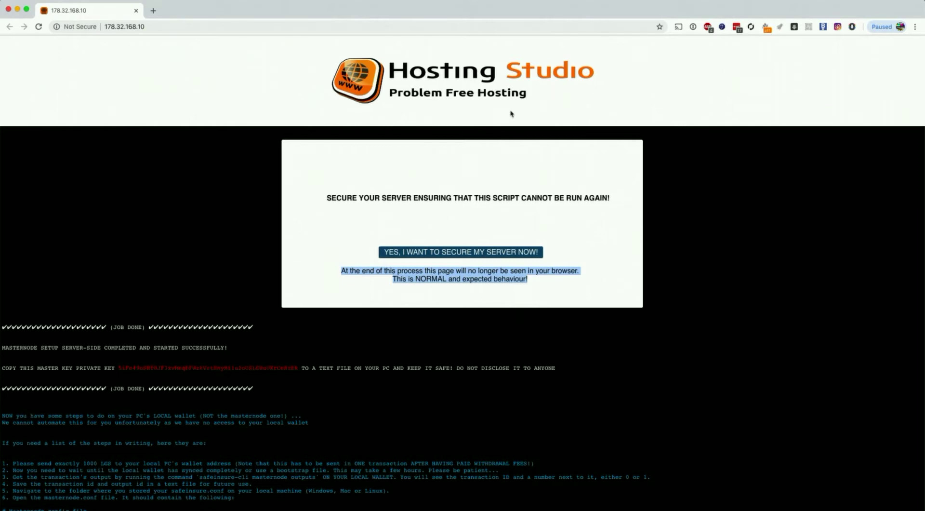
left_click(603, 231)
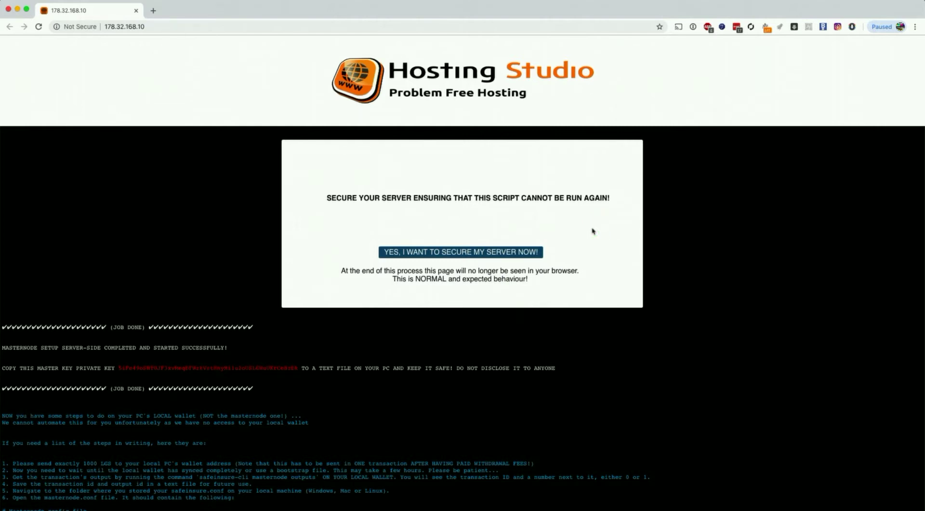
Start securing the server, confirm the private key was copied, and return to the Windows VM.
left_click(485, 256)
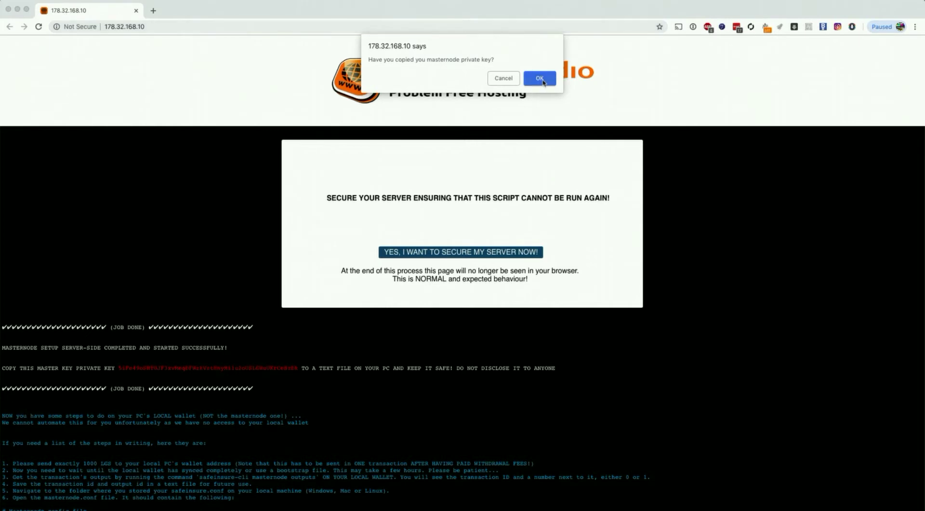
left_click(542, 80)
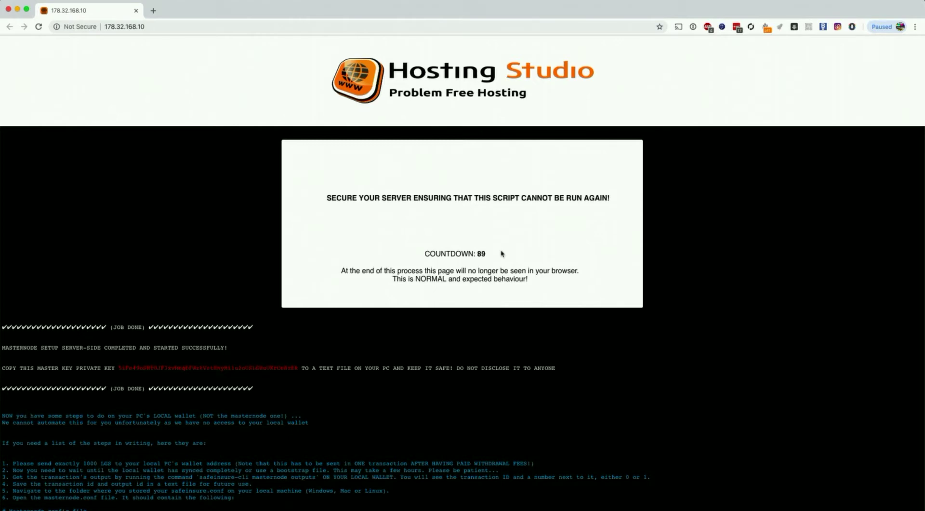
key("super+Tab")
left_click(501, 254)
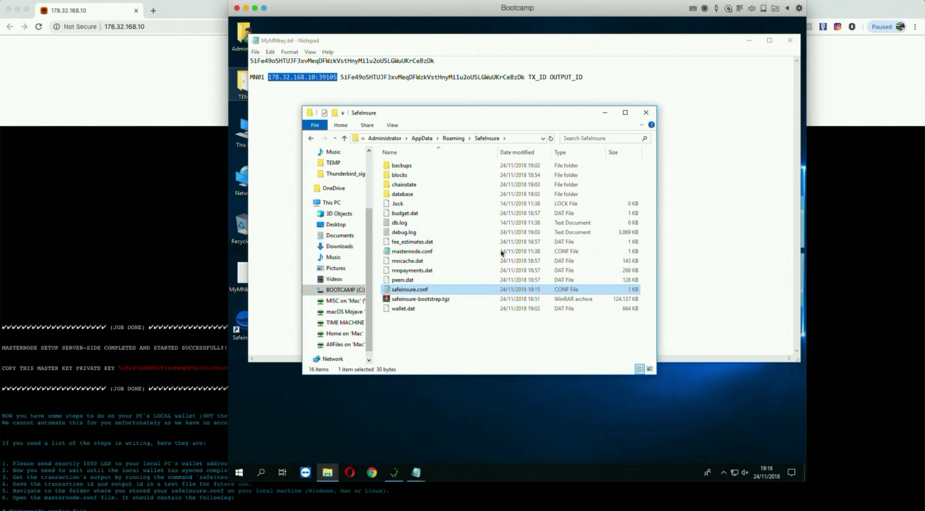
left_click(447, 324)
left_click(420, 299)
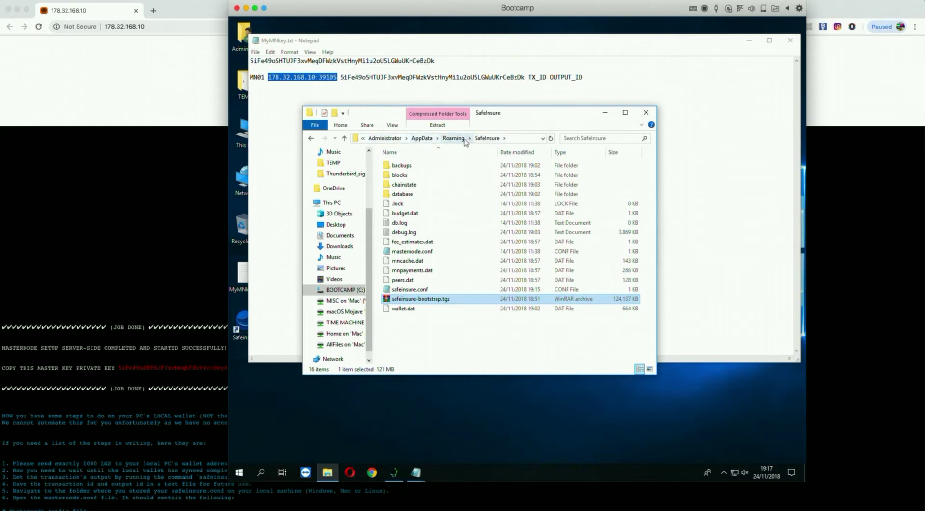
left_click(484, 140)
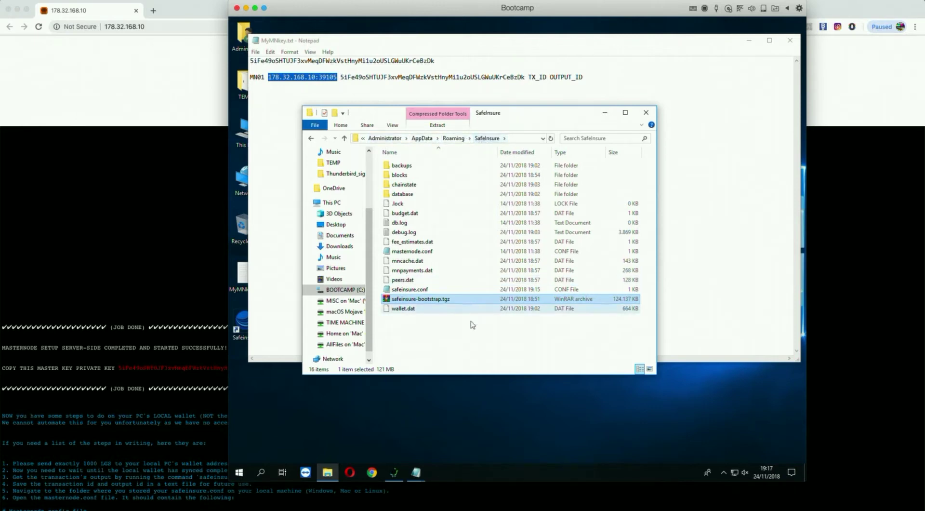
left_click(407, 167)
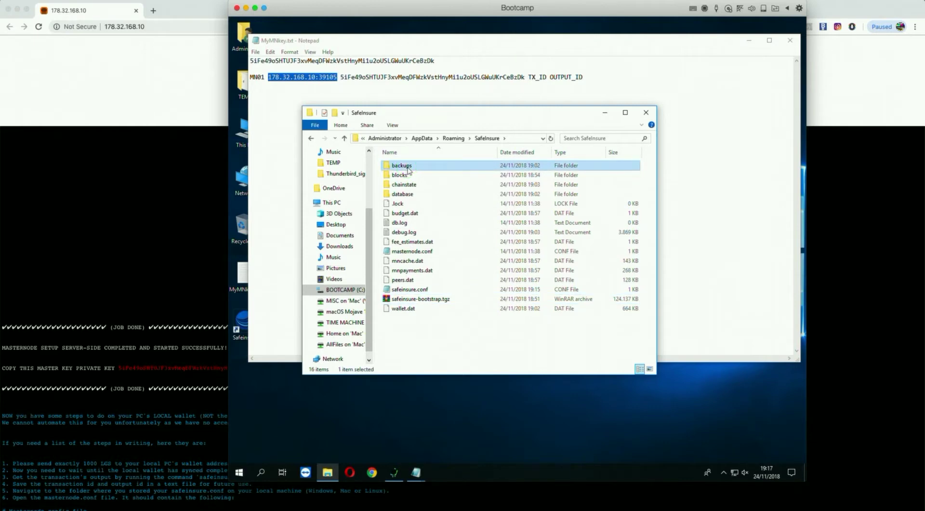
left_click(409, 186, "ctrl")
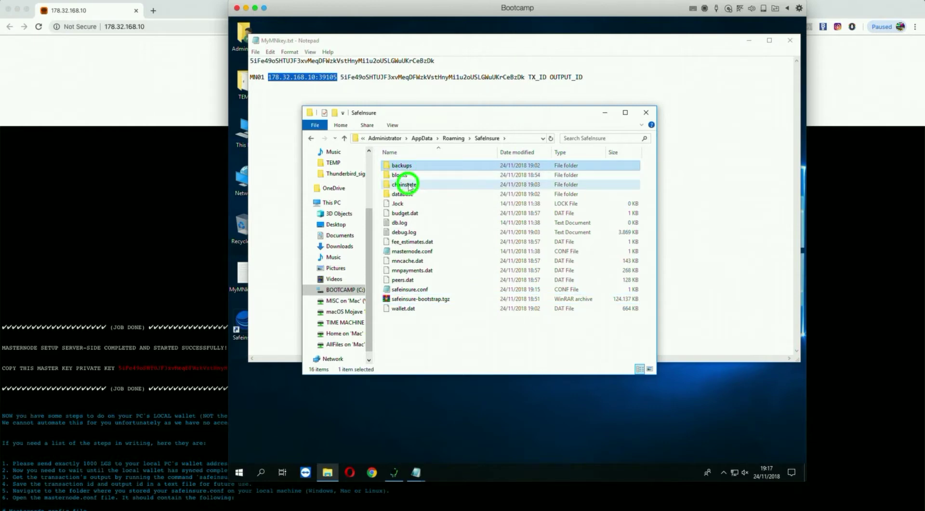
left_click(404, 175, "ctrl")
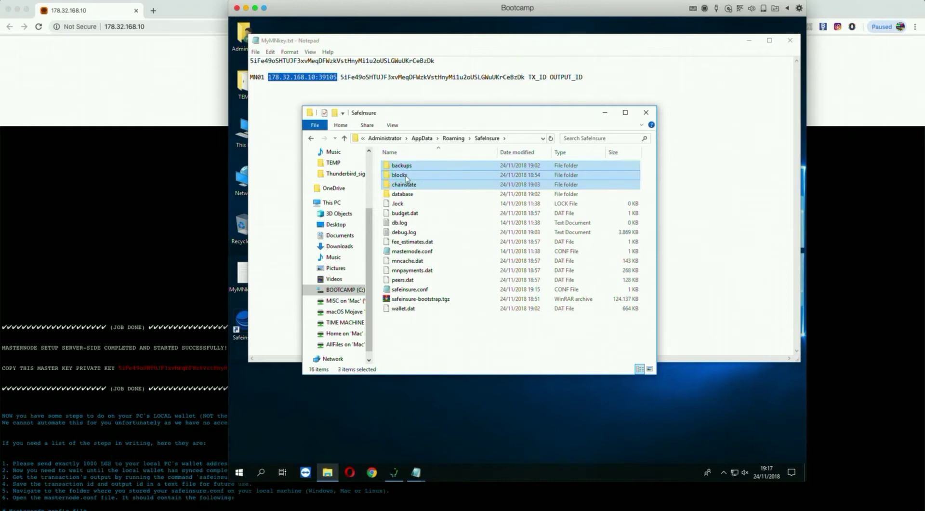
right_click(406, 178)
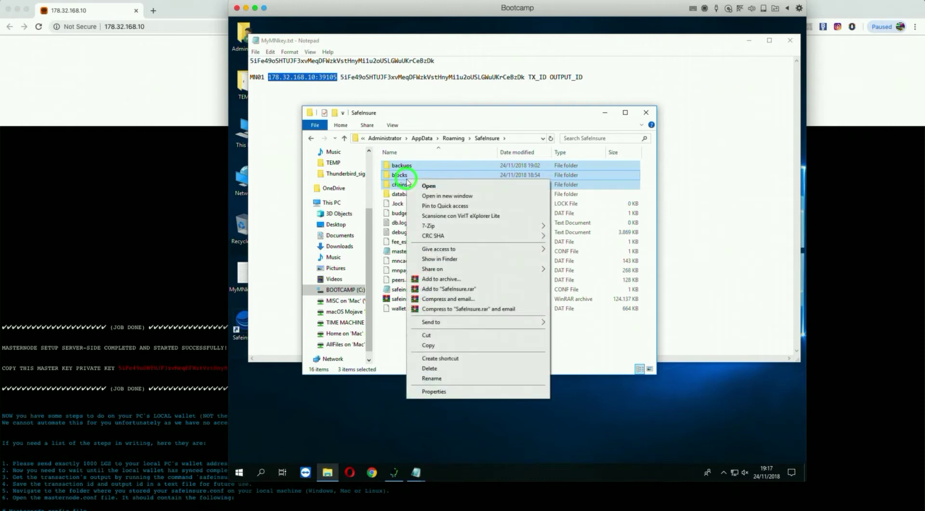
left_click(588, 350)
left_click(545, 348)
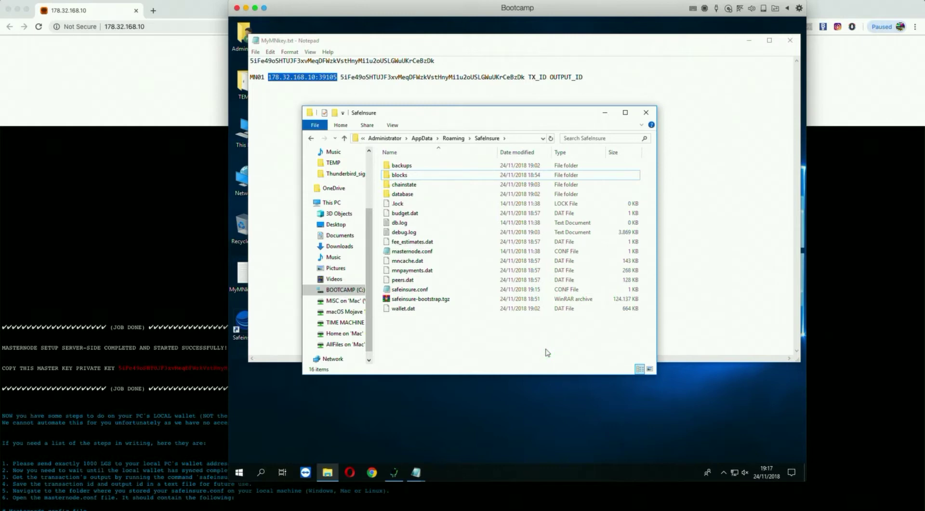
left_click(449, 343)
left_click(408, 299)
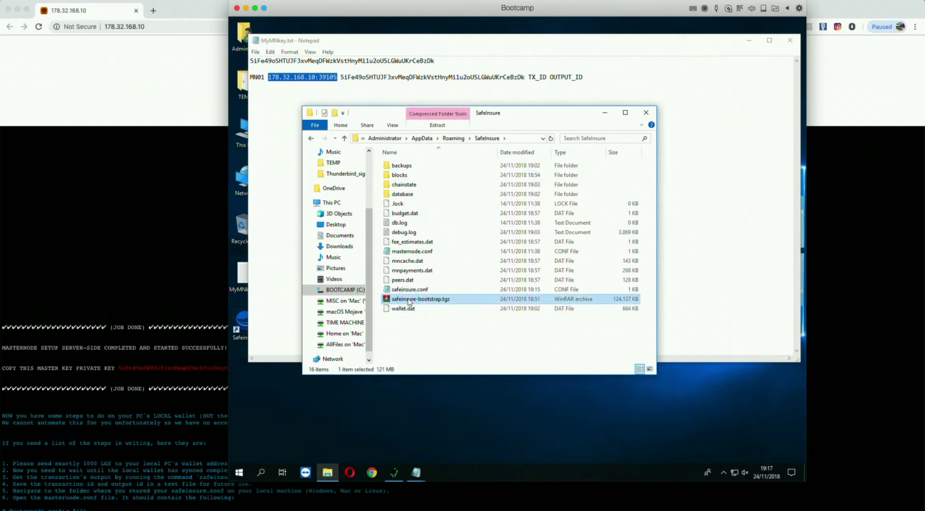
Extract safeinsure-bootstrap.tgz here, then check the wallet.dat, blocks and chainstate entries.
right_click(409, 300)
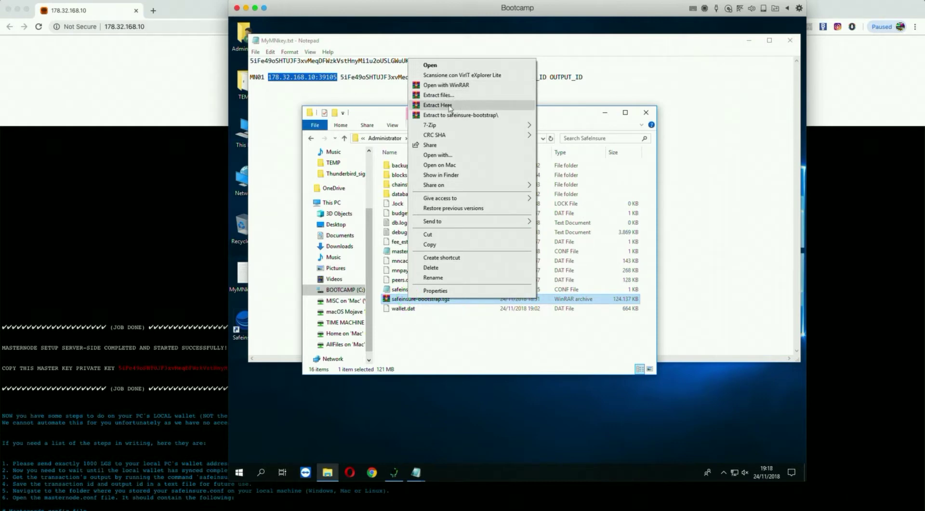
left_click(434, 335)
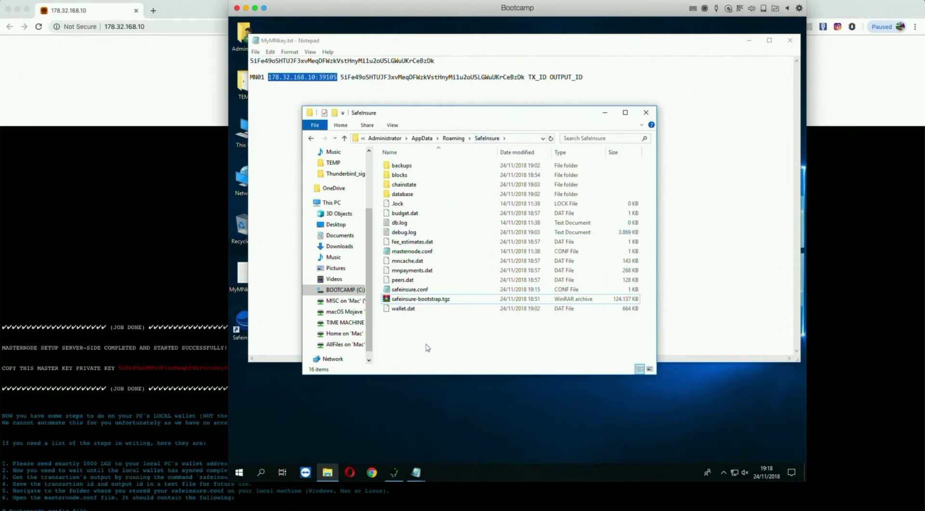
left_click(402, 312)
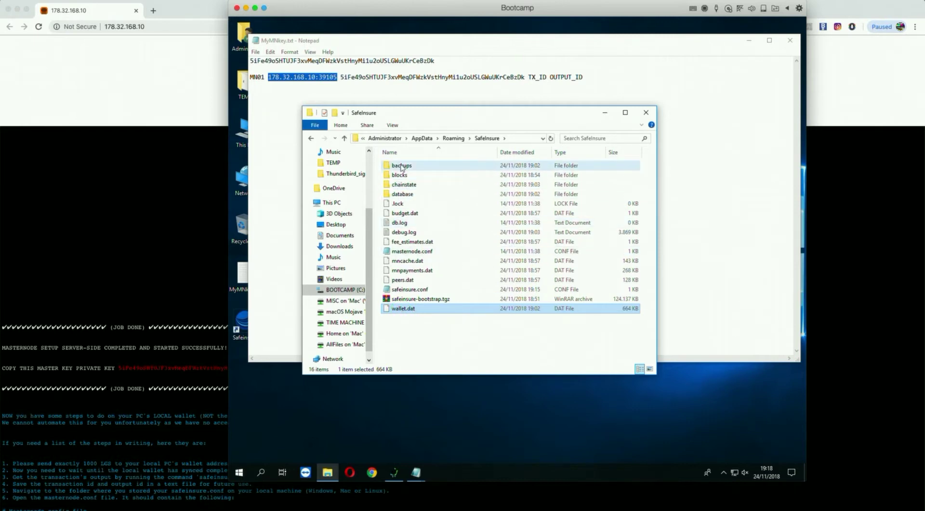
left_click(397, 177)
left_click(406, 186)
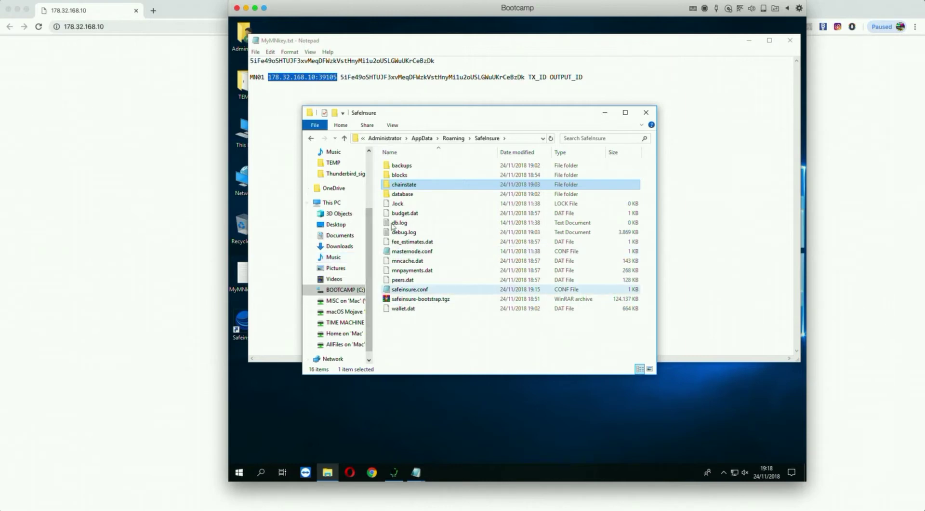
left_click(109, 139)
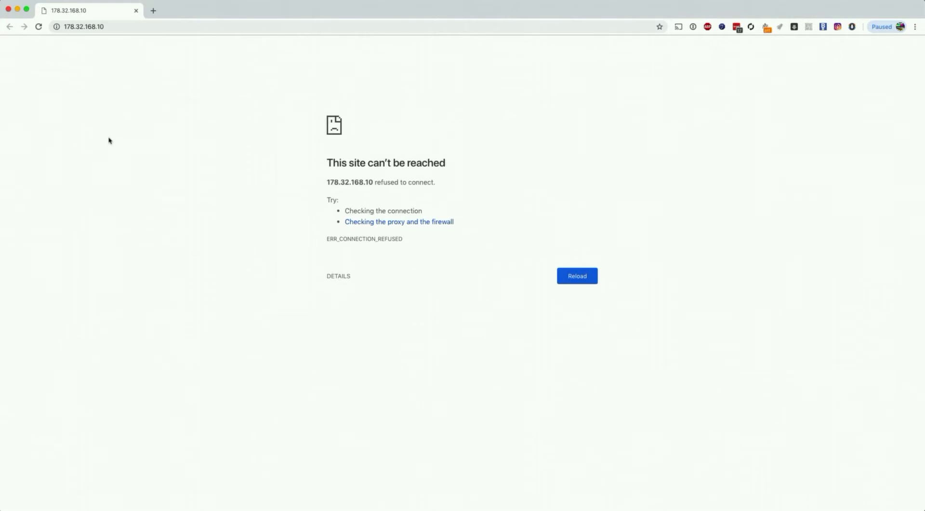
left_click(39, 28)
left_click(38, 28)
key("super+Tab")
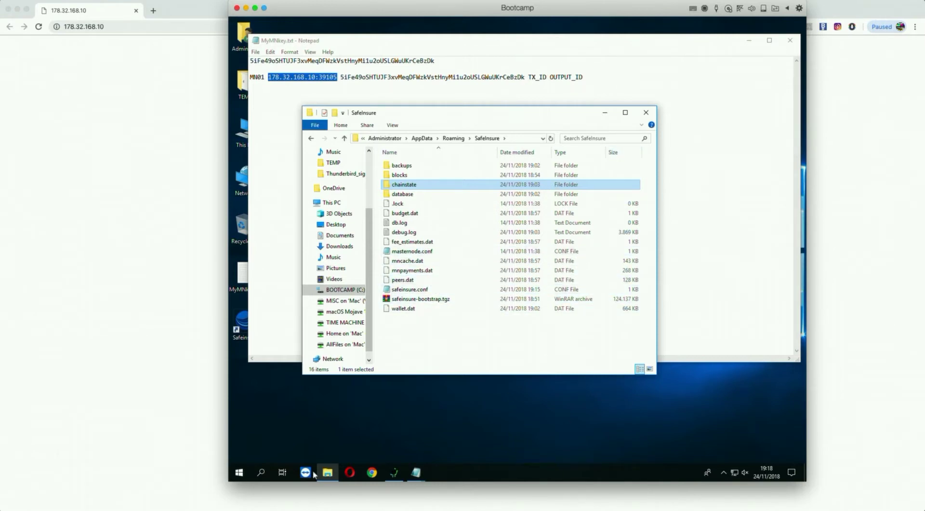
Launch SafeInsure from the desktop shortcut and accept rebuilding the corrupted block database.
left_click(395, 439)
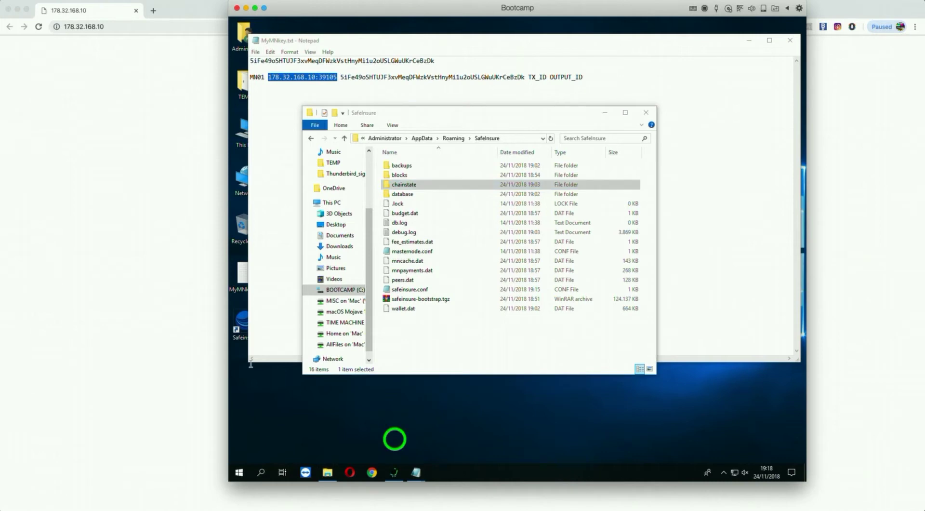
left_click(242, 323)
double_click(242, 323)
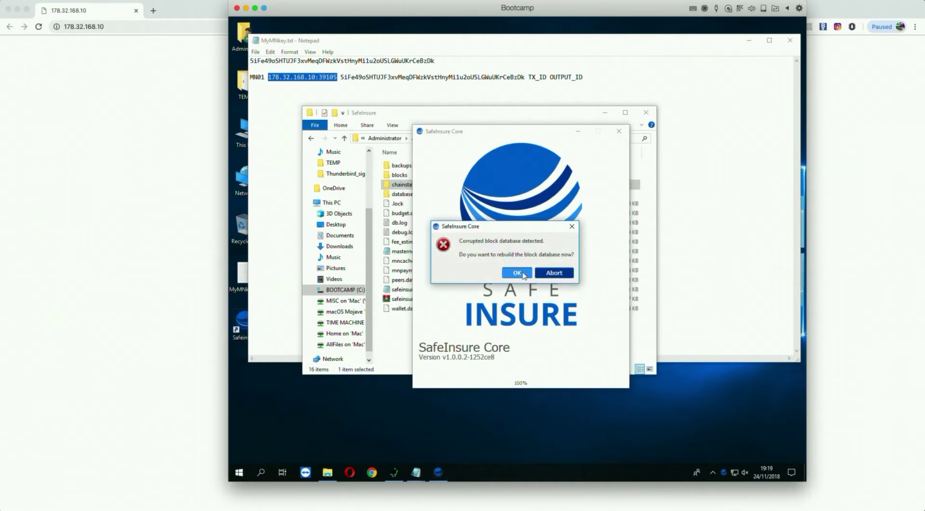
left_click(517, 268)
left_click(517, 273)
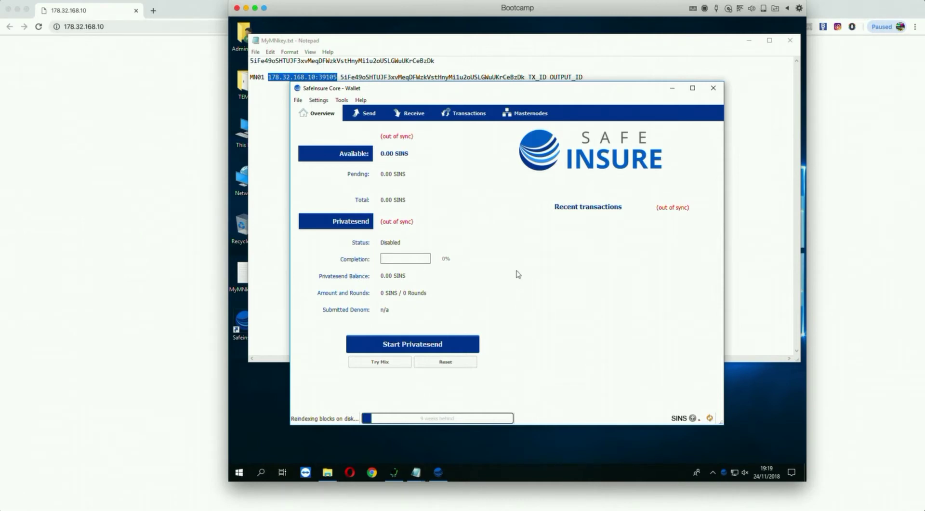
left_click(738, 106)
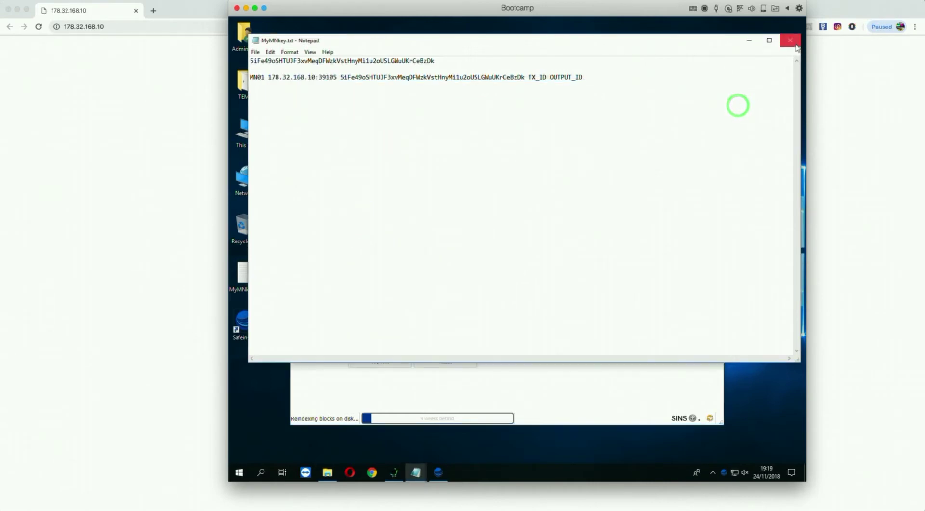
left_click(606, 383)
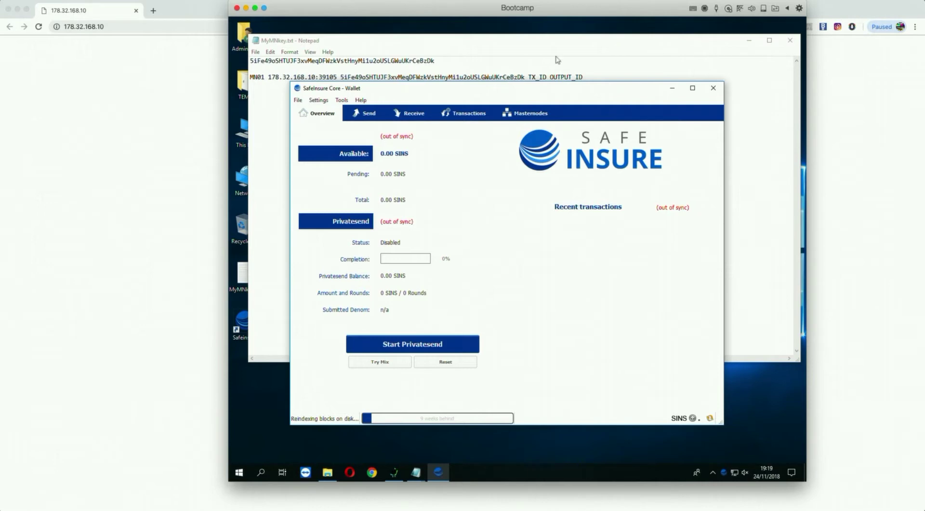
left_click(545, 94)
left_click_drag(546, 94, 532, 88)
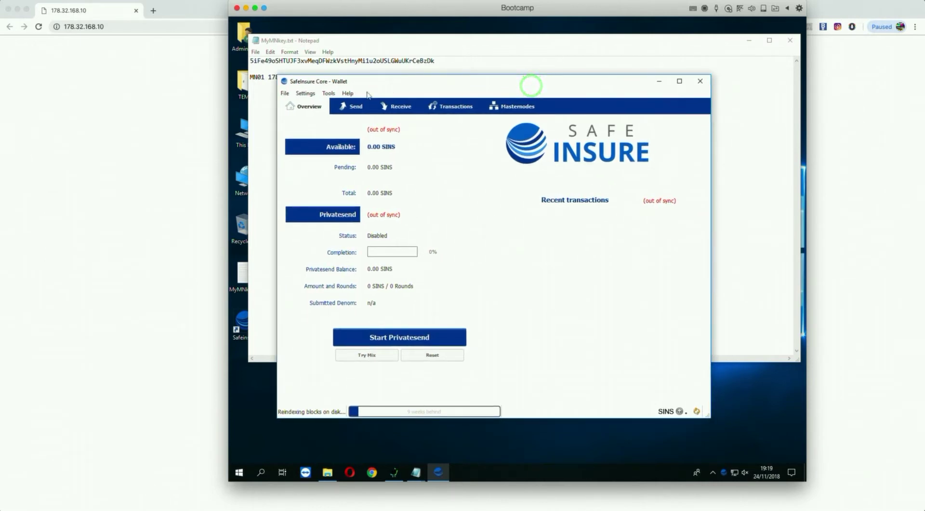
left_click(270, 118)
left_click(486, 129)
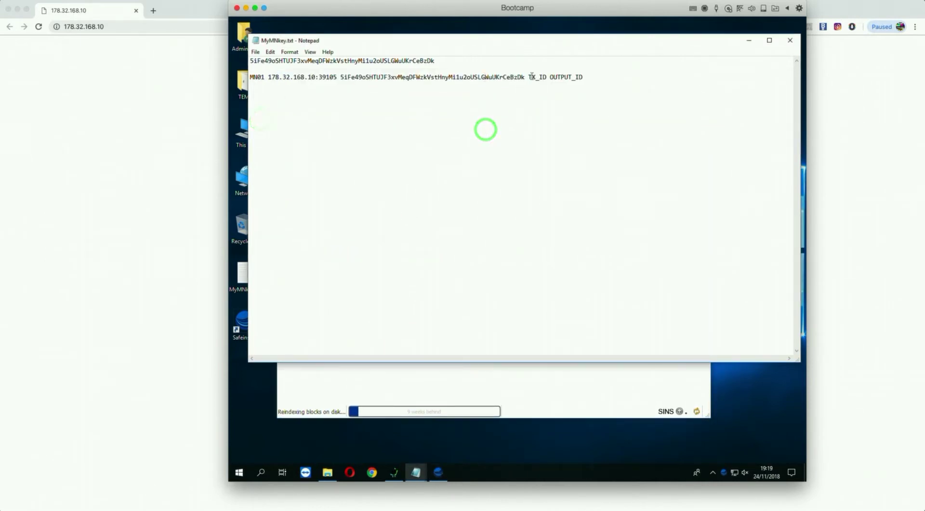
left_click_drag(528, 77, 583, 77)
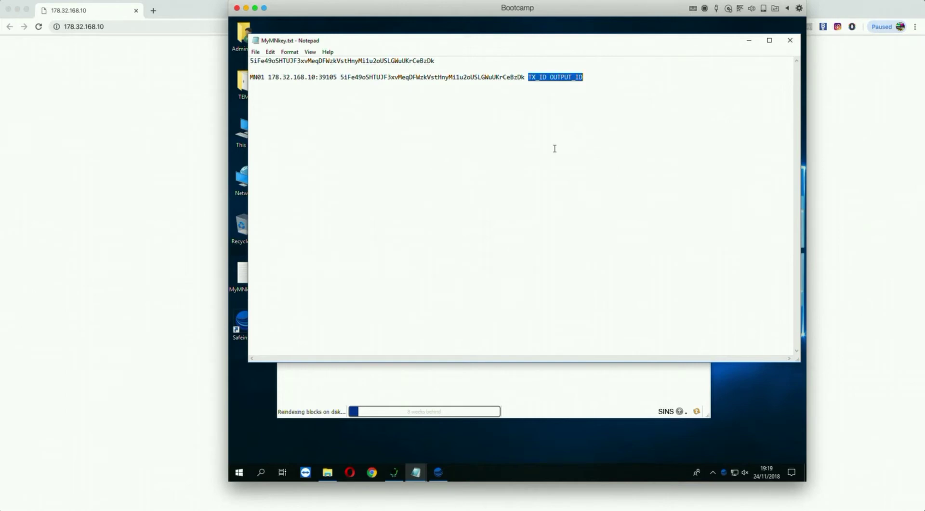
left_click(589, 380)
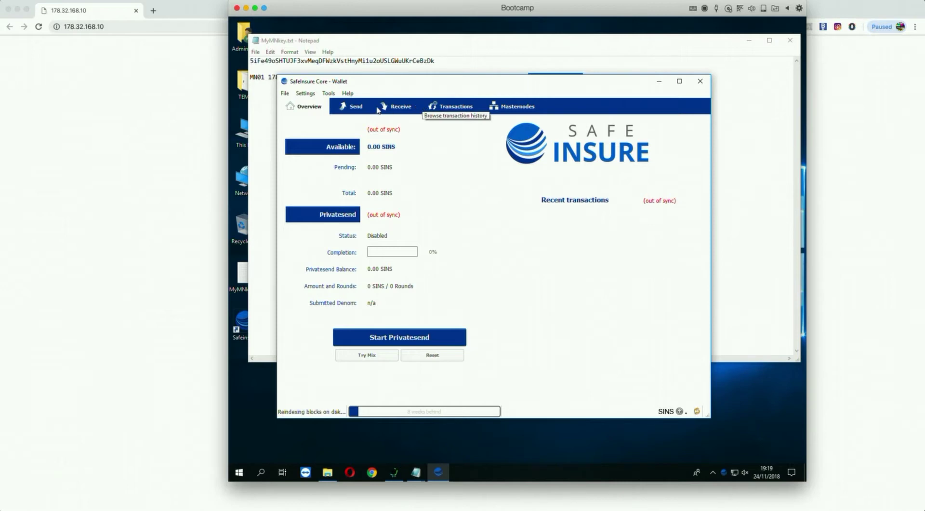
In File > Receiving addresses, relabel the unlabelled address as MASTERNODE1.
left_click(406, 105)
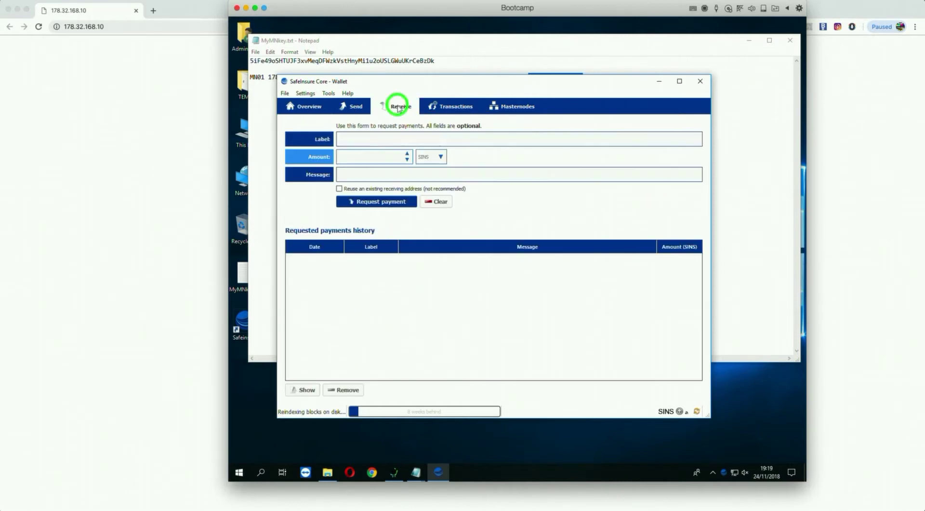
left_click(284, 94)
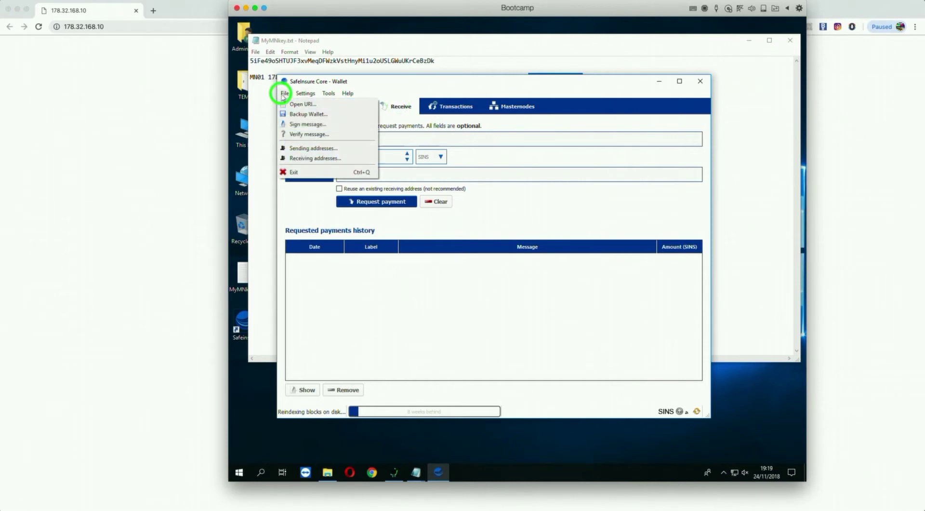
left_click(315, 157)
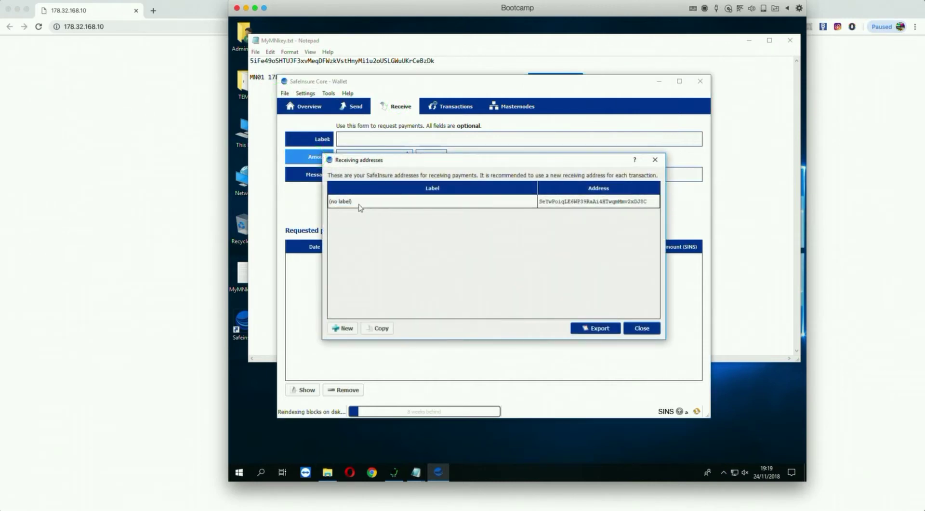
left_click(358, 202)
left_click(380, 207)
left_click(371, 202)
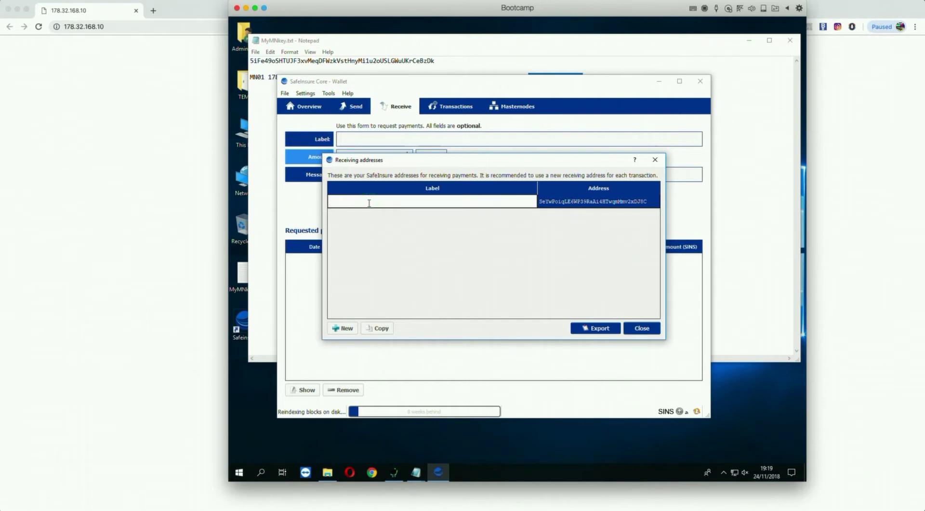
type("MASTERNODE1")
left_click(500, 222)
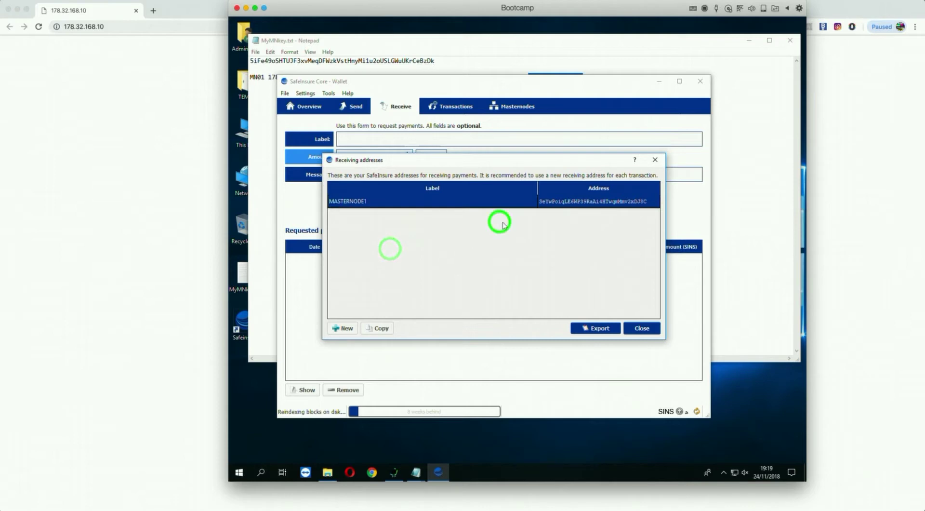
left_click(568, 201)
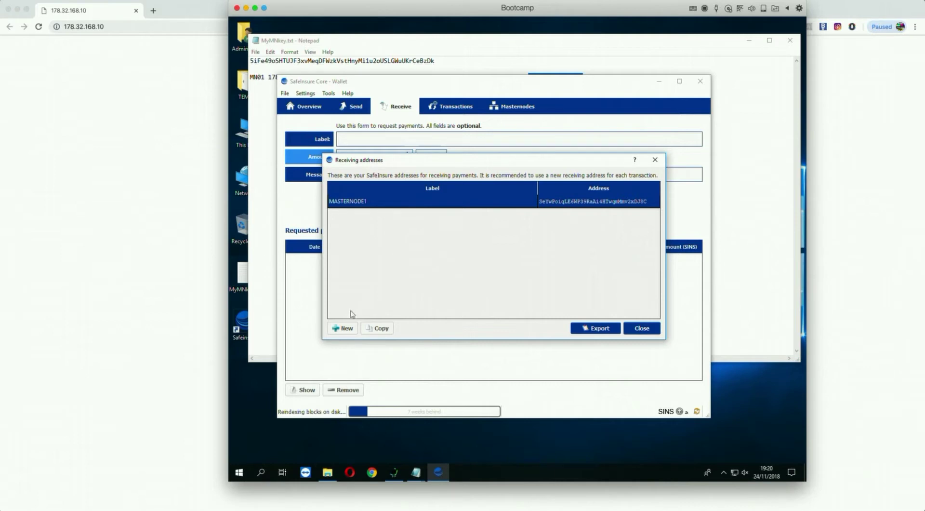
Create a new receiving address labelled COLLATERAL, correcting the misspelled label first.
left_click(346, 330)
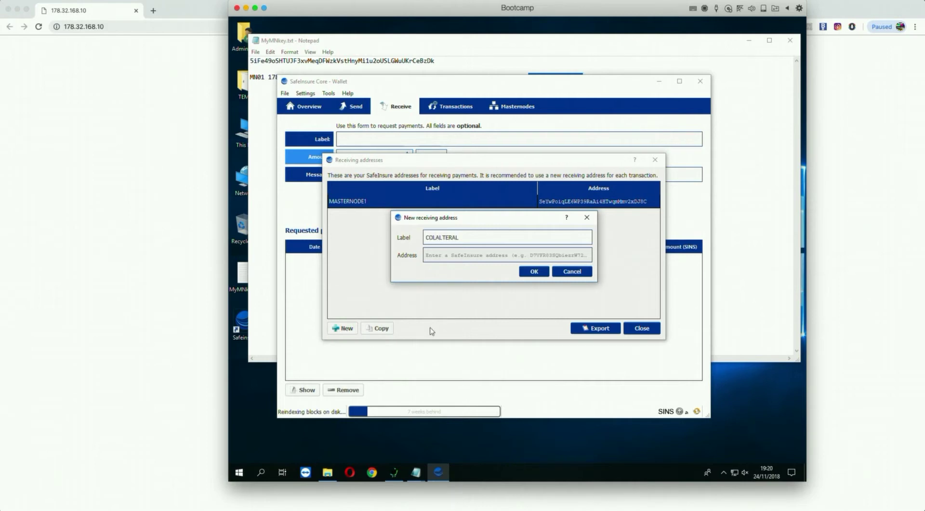
type("COLALTERAL")
left_click_drag(468, 239, 314, 240)
type("COLLT")
left_click(534, 271)
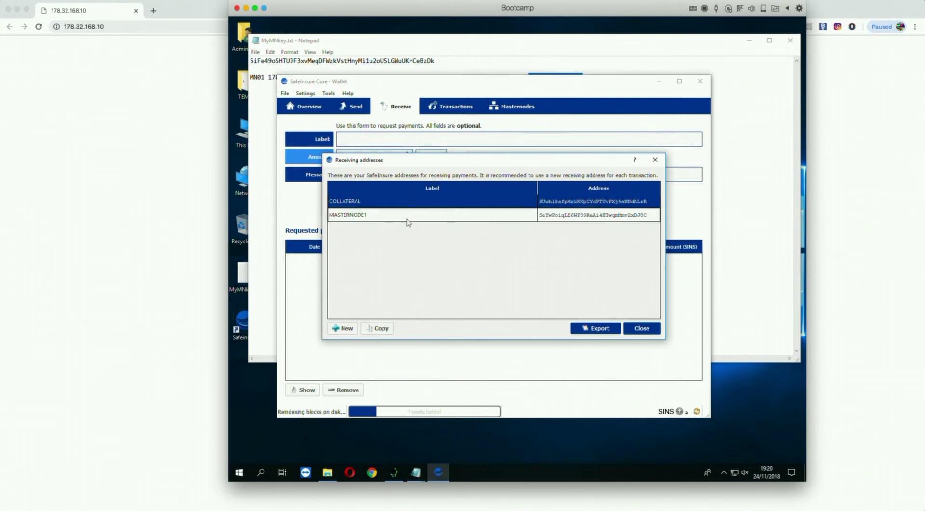
Review the COLLATERAL and MASTERNODE1 addresses, then close the Receiving addresses list.
left_click(582, 201)
left_click(368, 214)
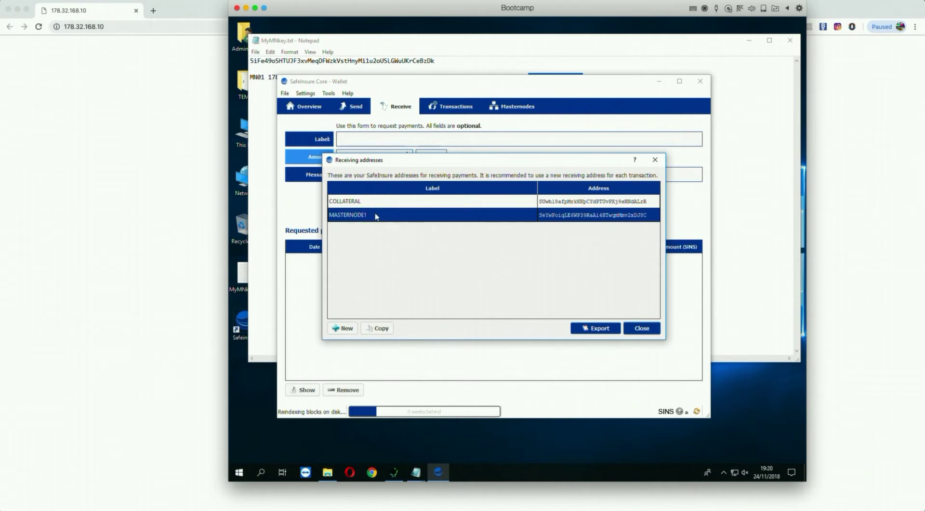
left_click(418, 200)
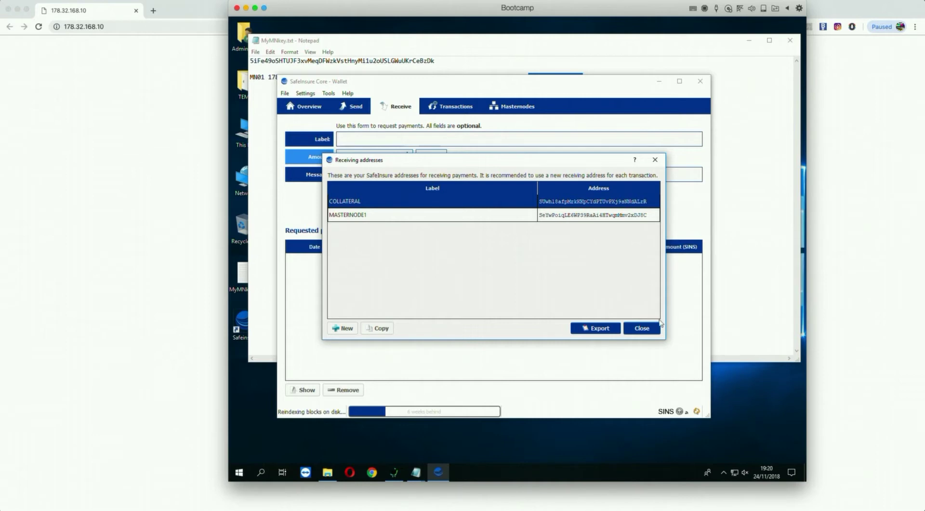
left_click(645, 327)
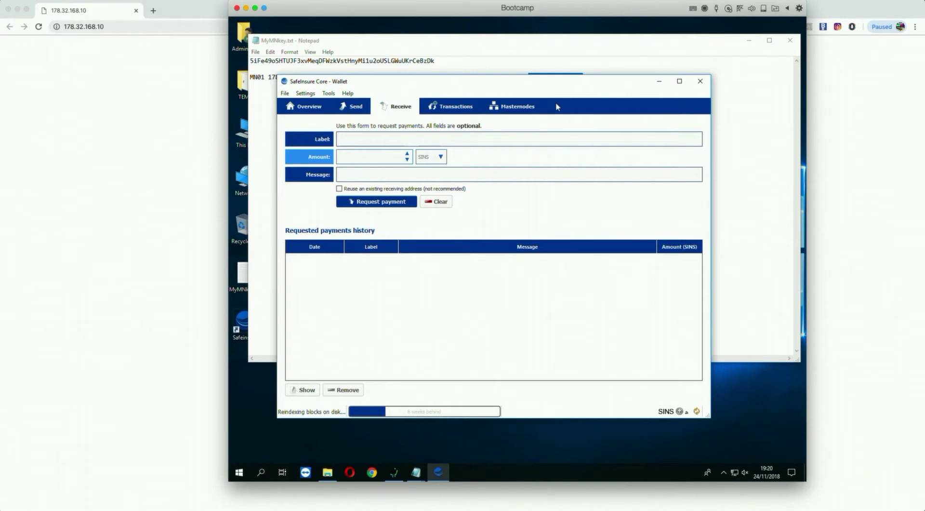
left_click(328, 93)
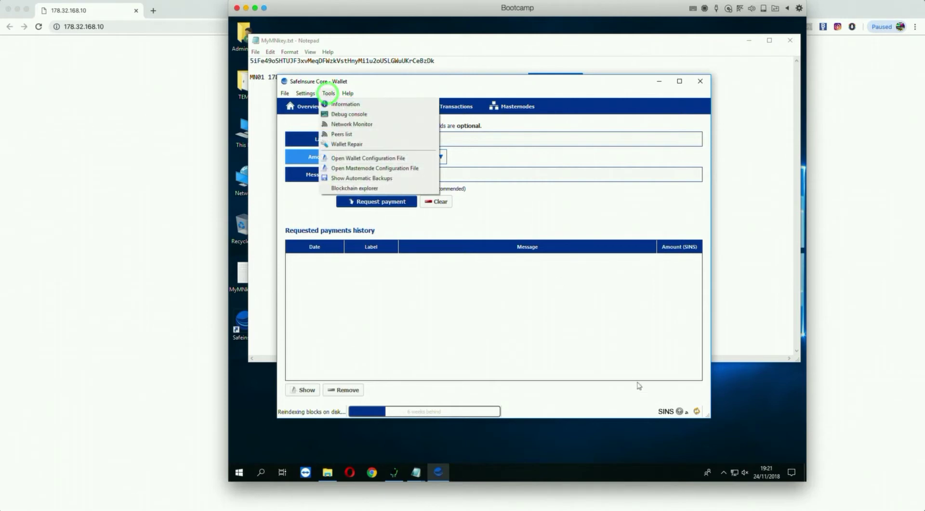
left_click(630, 382)
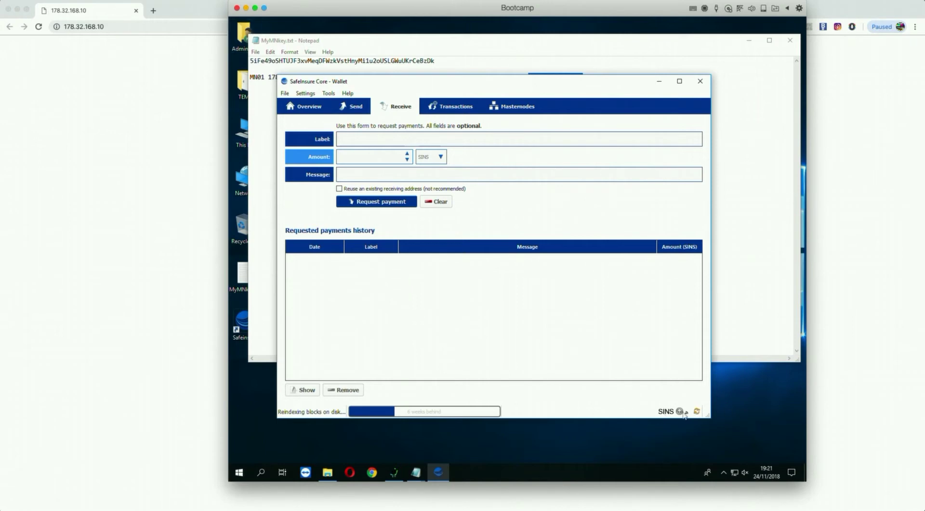
Run 'masternode outputs' in the Tools > Debug console and select its empty result.
mouse_move(685, 414)
left_click(329, 94)
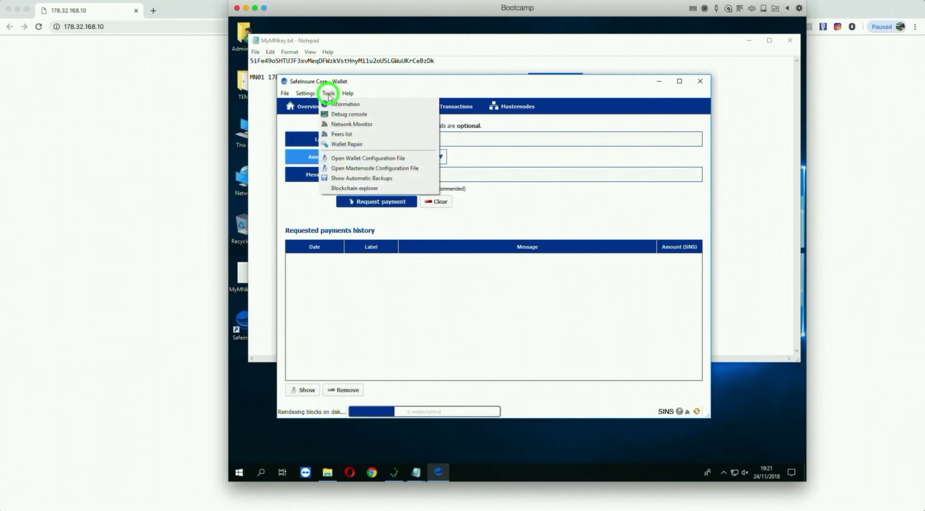
left_click(346, 116)
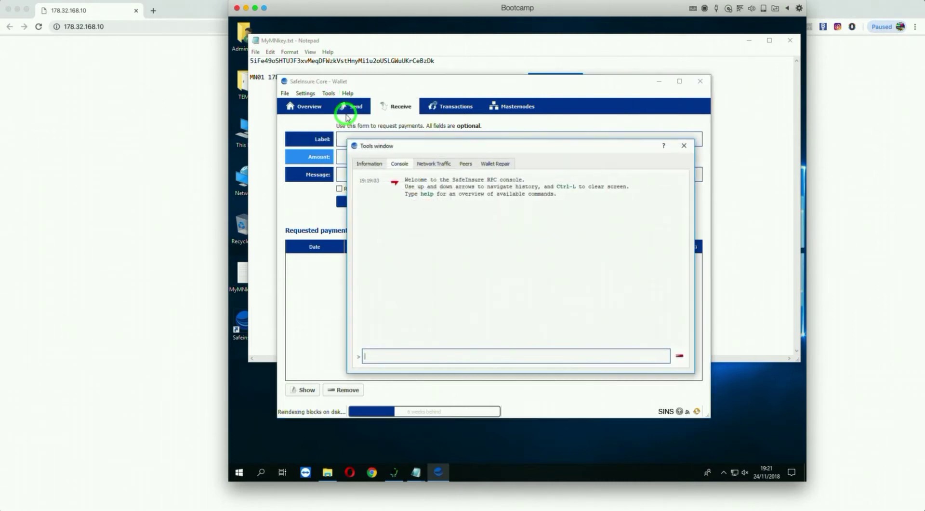
left_click(384, 357)
type("masternod")
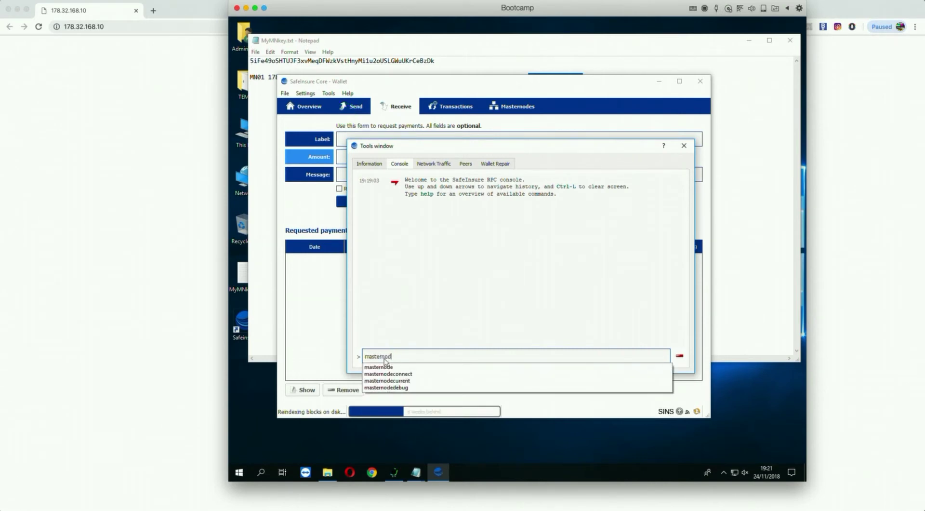
type("e outputs")
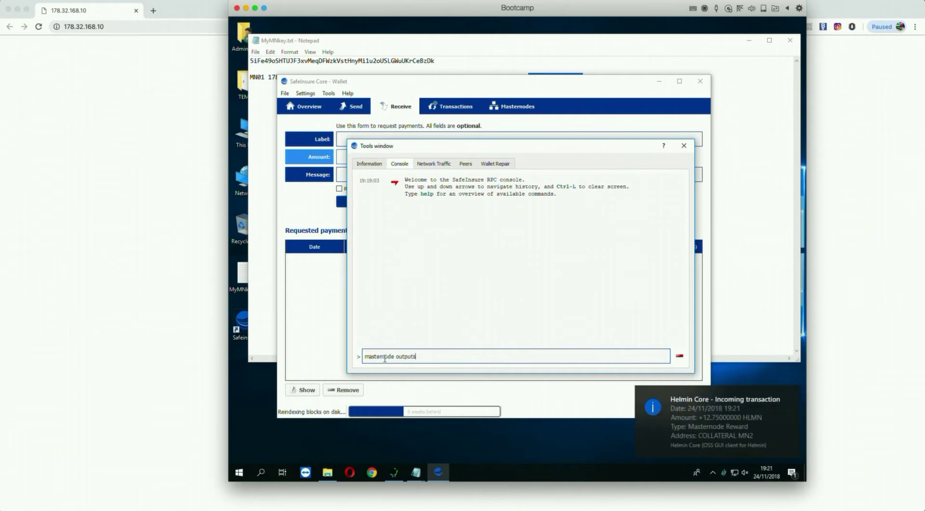
key("Return")
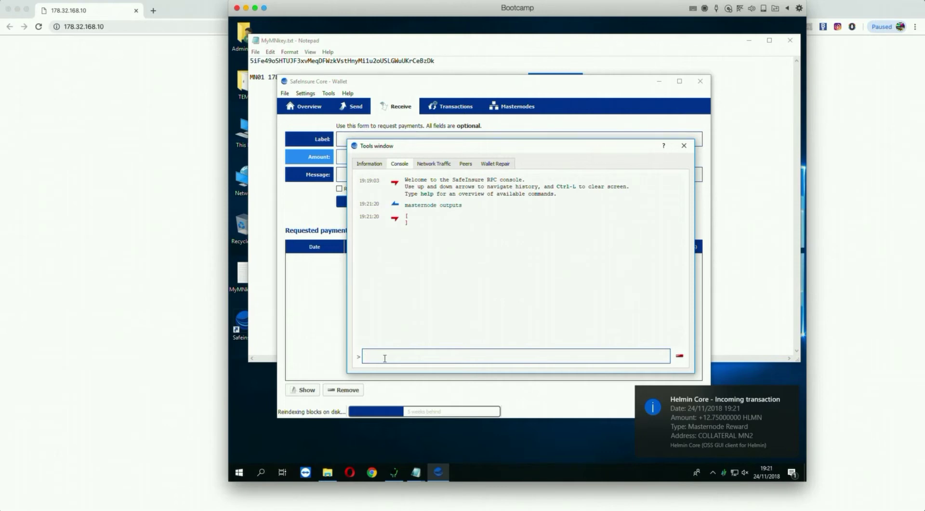
left_click(407, 215)
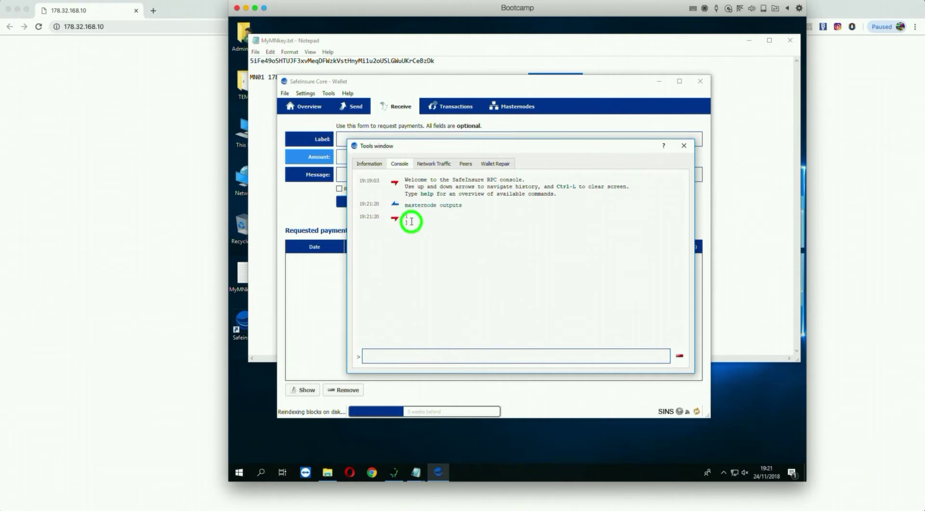
left_click(406, 214)
triple_click(405, 218)
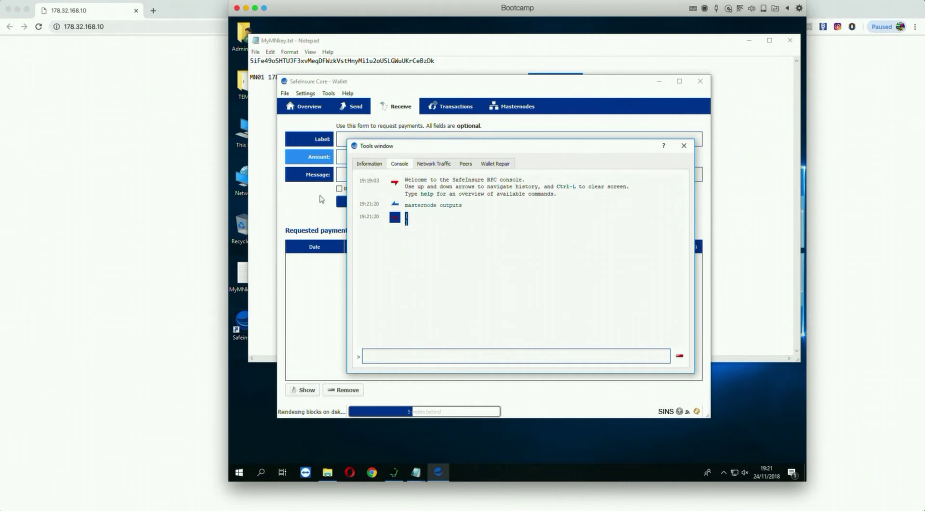
In MyMNkey.txt, replace TX_ID with deded341df456fd34 and OUTPUT_ID with 0.
left_click(270, 178)
left_click(543, 155)
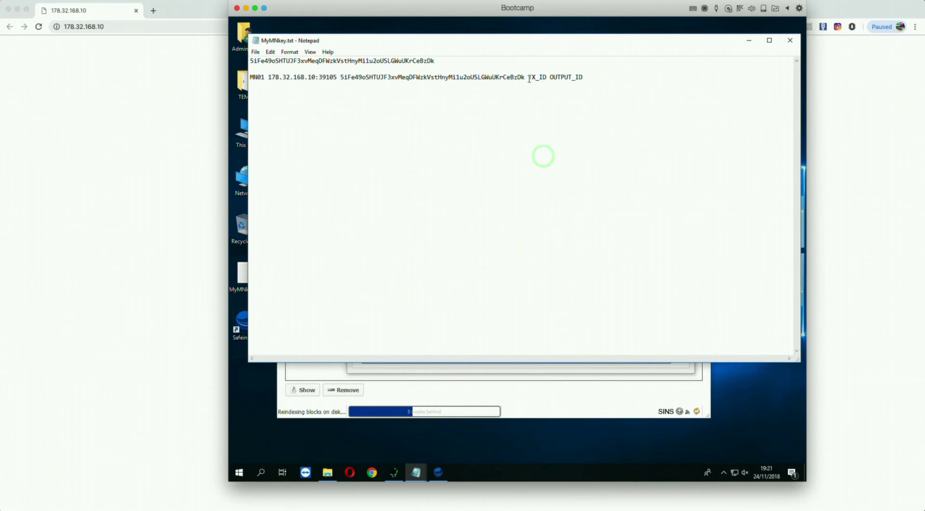
left_click_drag(529, 78, 548, 76)
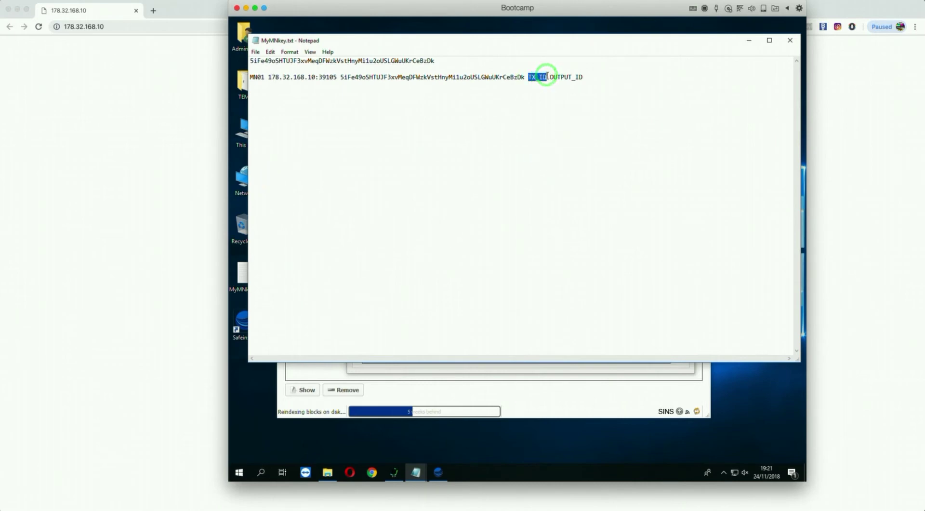
type("d")
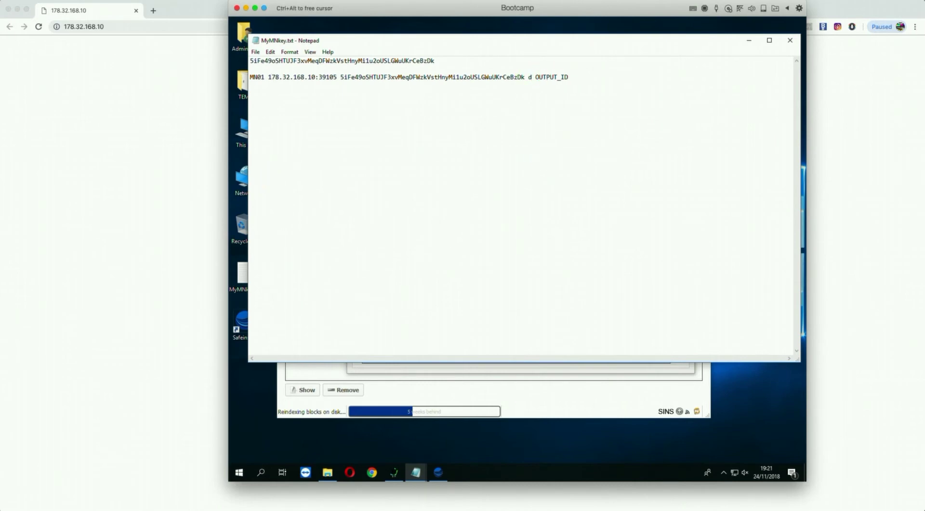
type("eded341df456")
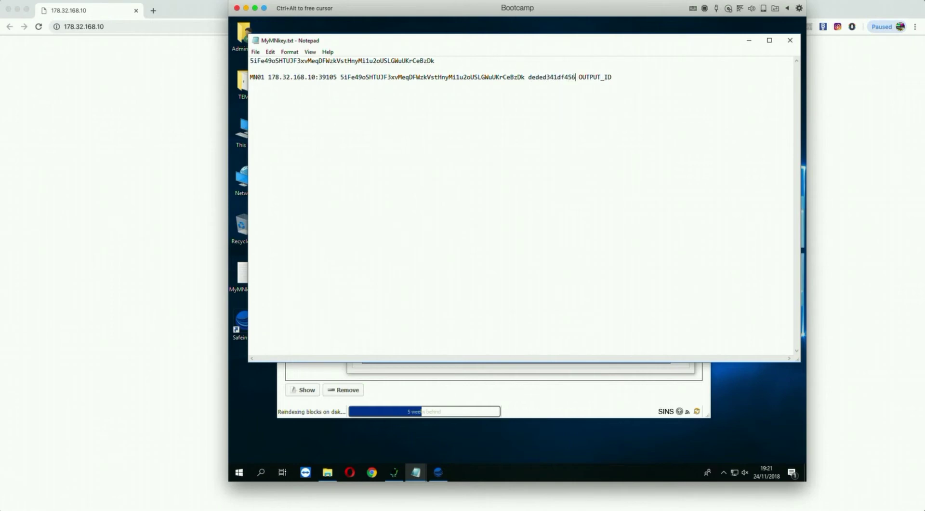
type("fd34")
left_click_drag(593, 79, 626, 77)
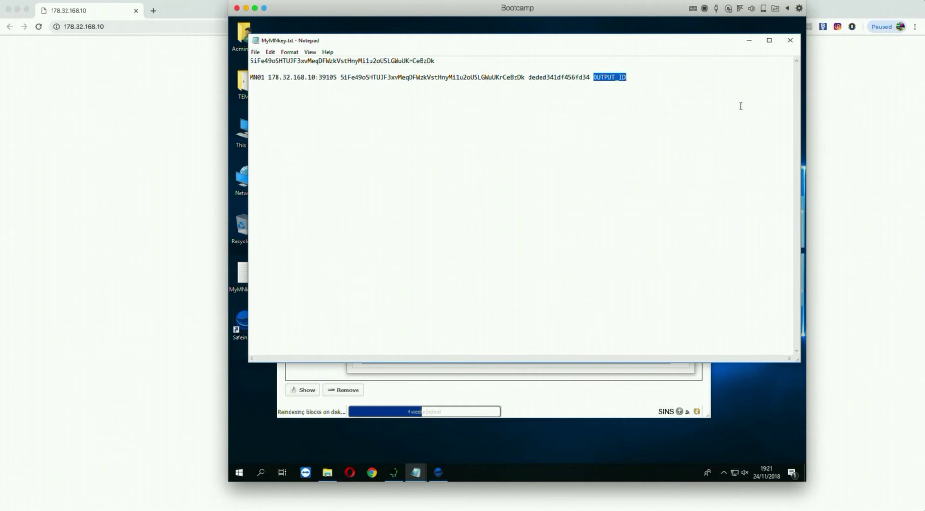
type("0")
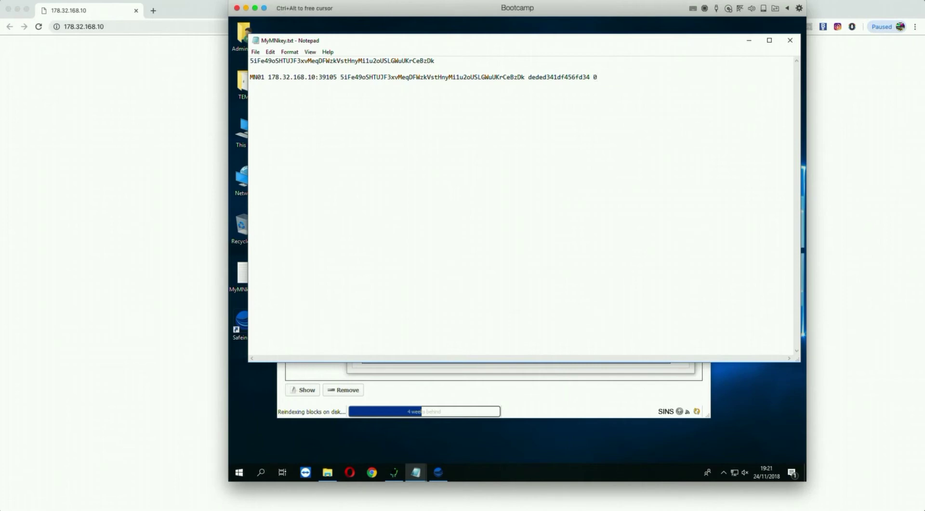
Select the whole MN01 line, then close the console and shut down the wallet.
left_click_drag(596, 77, 245, 83)
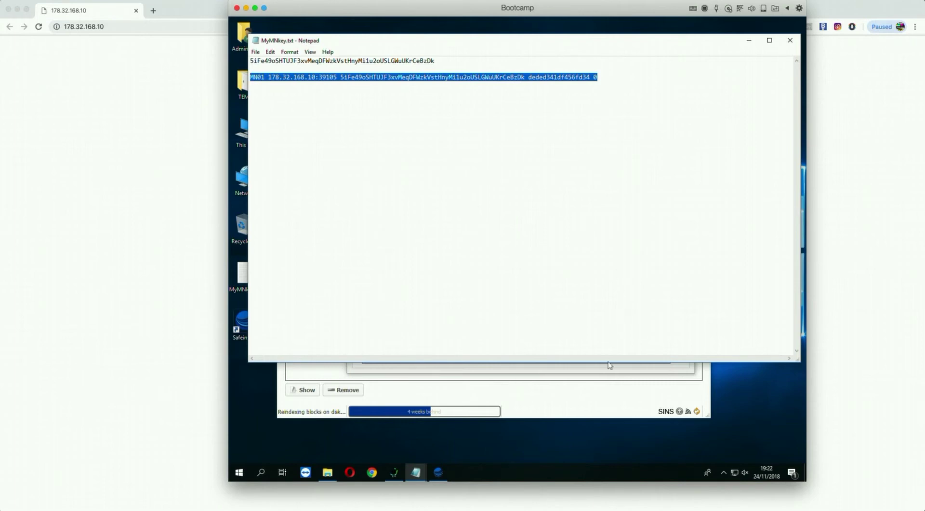
left_click(608, 398)
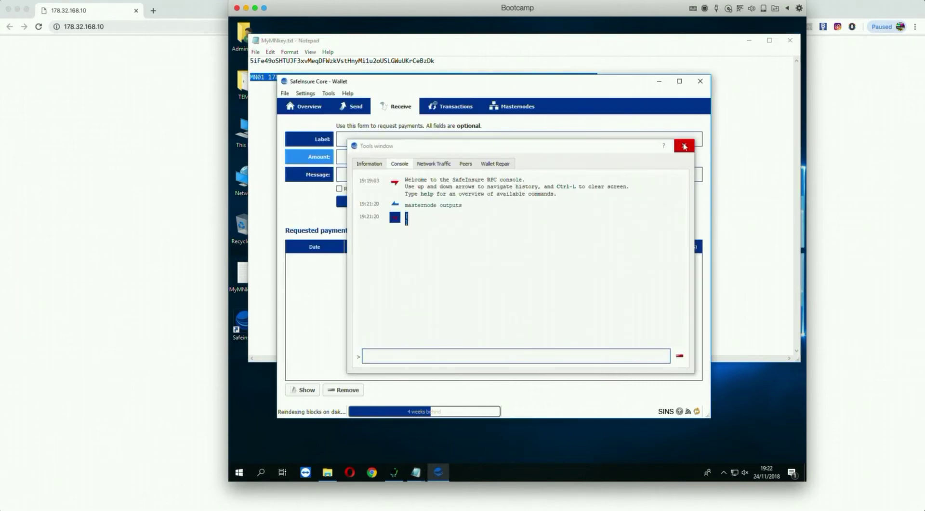
left_click(684, 146)
left_click(702, 81)
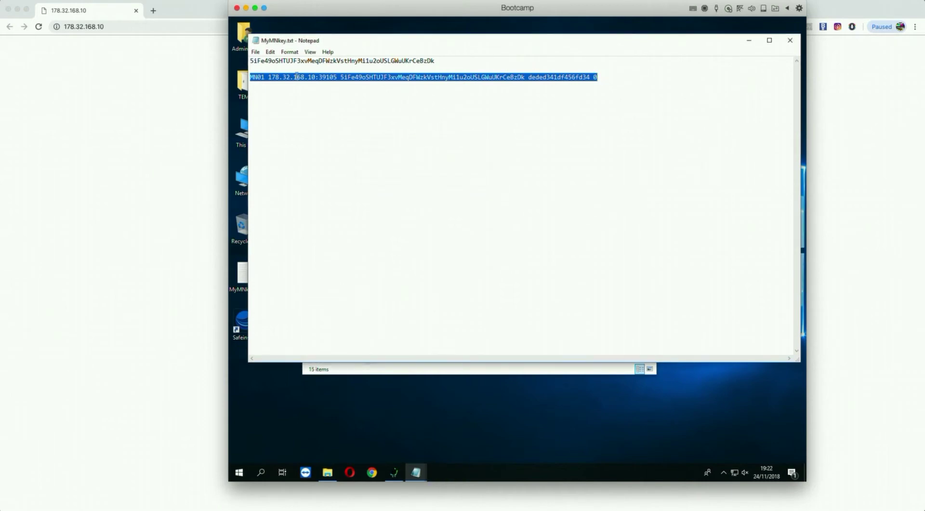
Copy the completed MN01 line via the Edit menu, undoing an accidental cut.
left_click(269, 51)
left_click(286, 76)
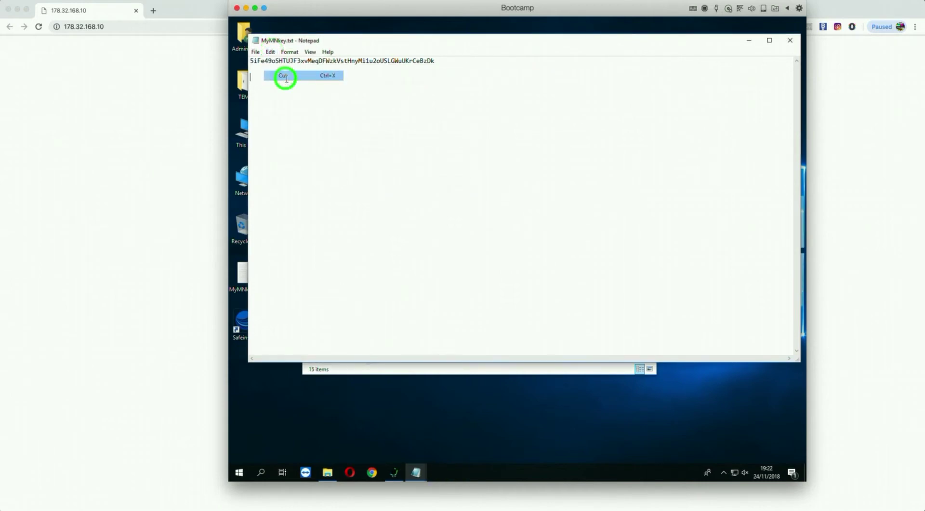
left_click(270, 51)
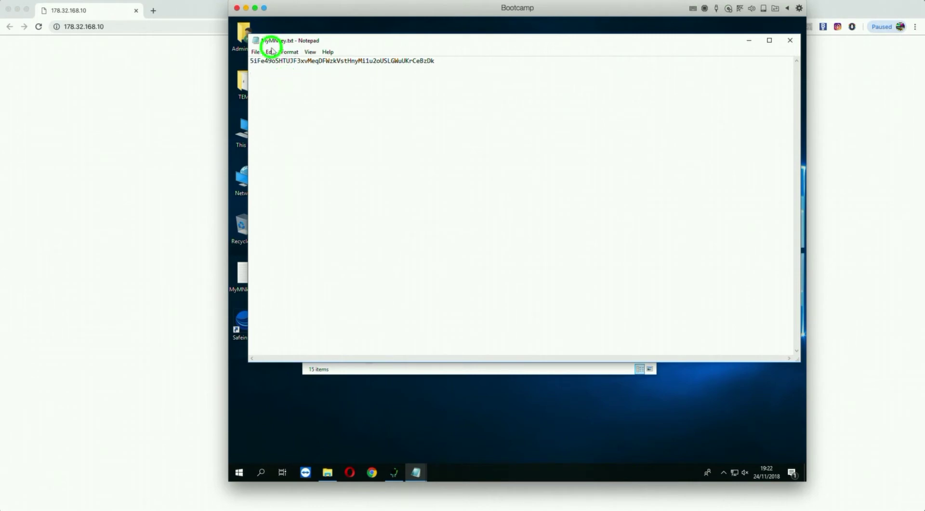
left_click(279, 61)
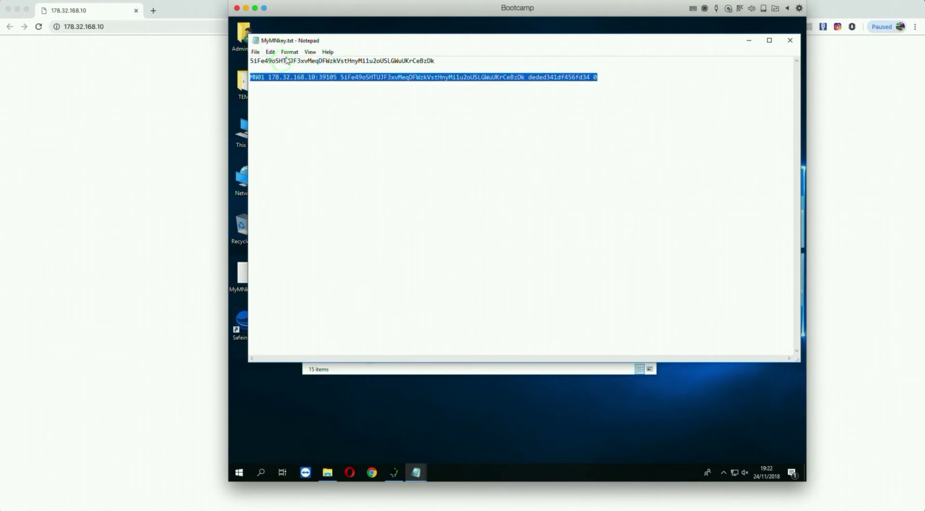
left_click(270, 52)
left_click(289, 85)
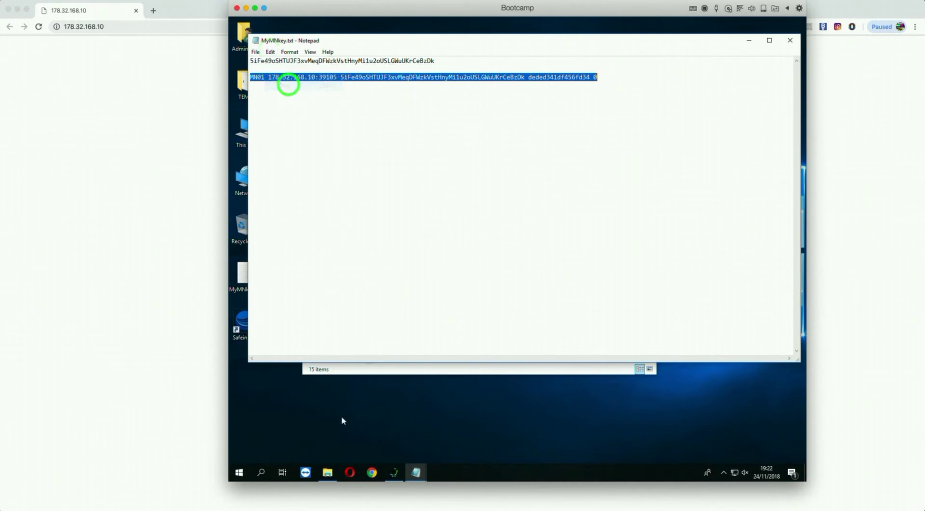
Paste the MN01 line below the Example line in masternode.conf and save it.
left_click(327, 474)
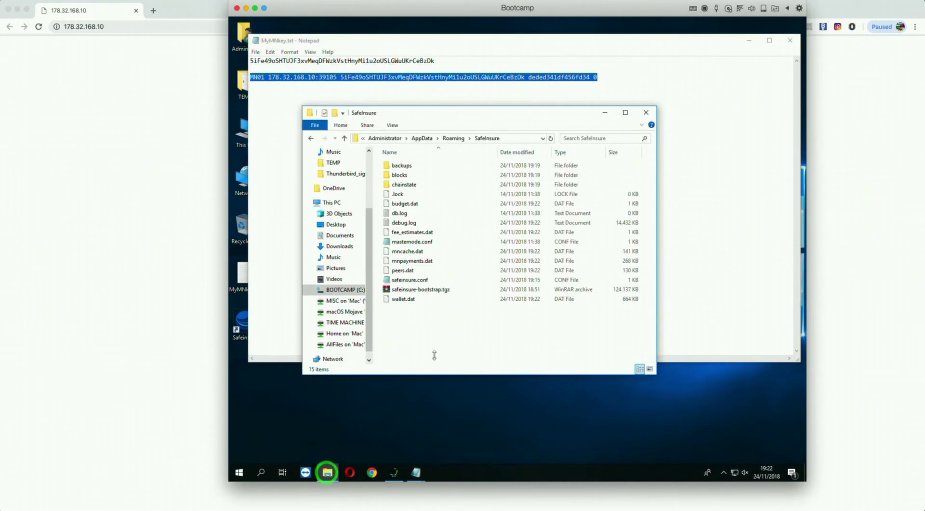
double_click(407, 243)
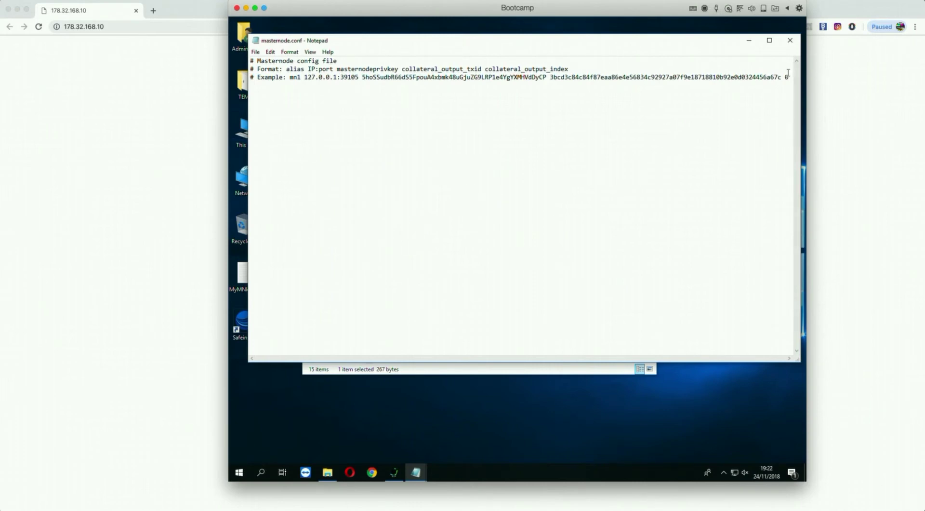
left_click(789, 76)
key("Return")
left_click(270, 52)
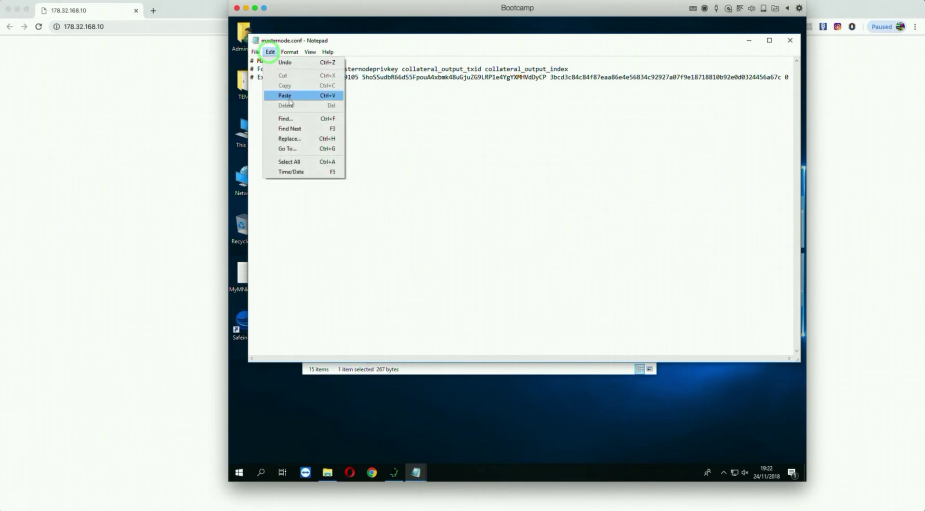
left_click(289, 96)
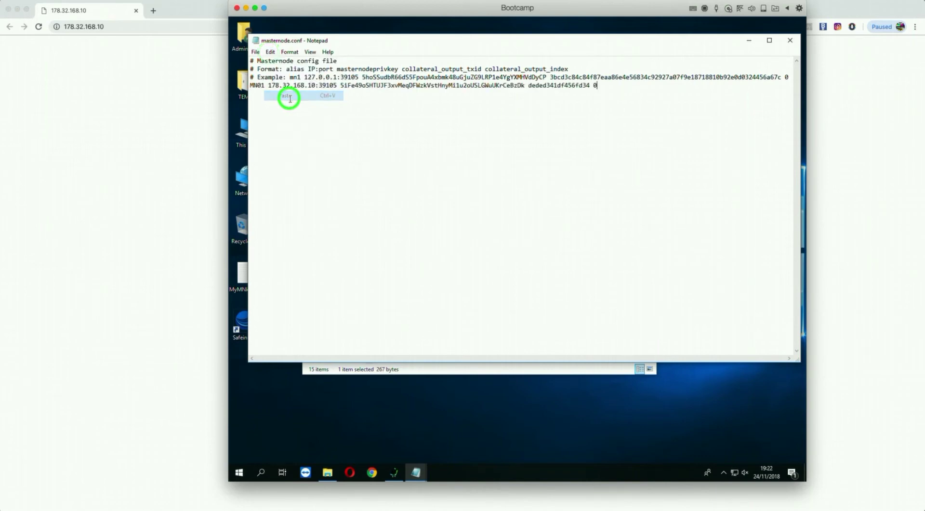
left_click(255, 52)
left_click(269, 82)
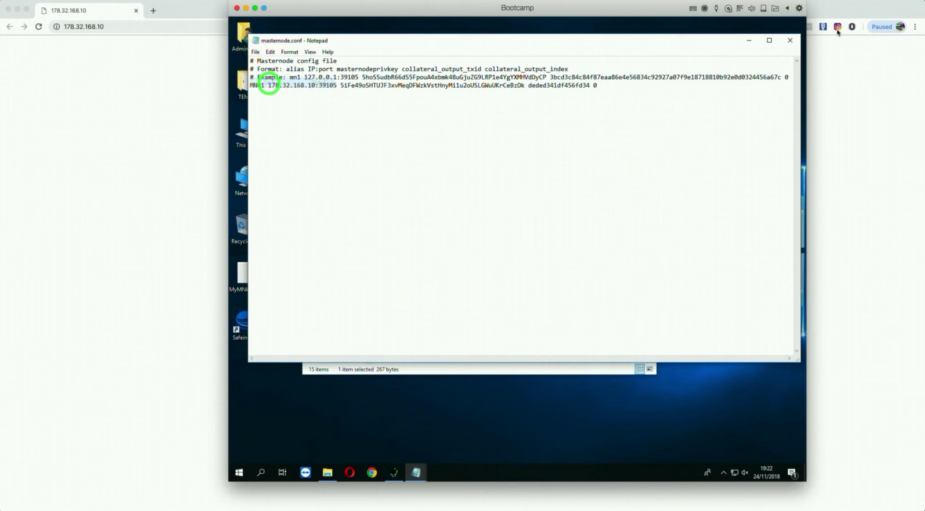
Close masternode.conf and MyMNkey.txt, saving changes to MyMNkey.txt.
left_click(790, 40)
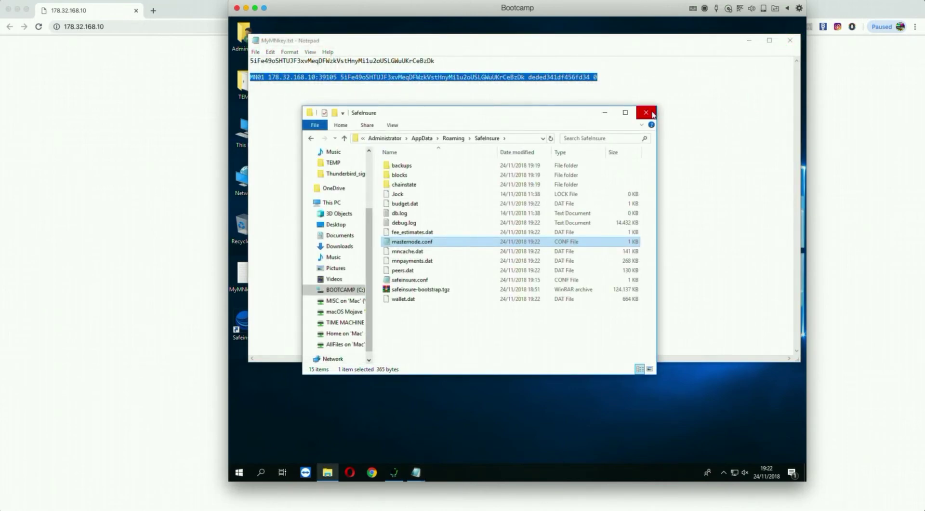
left_click(790, 40)
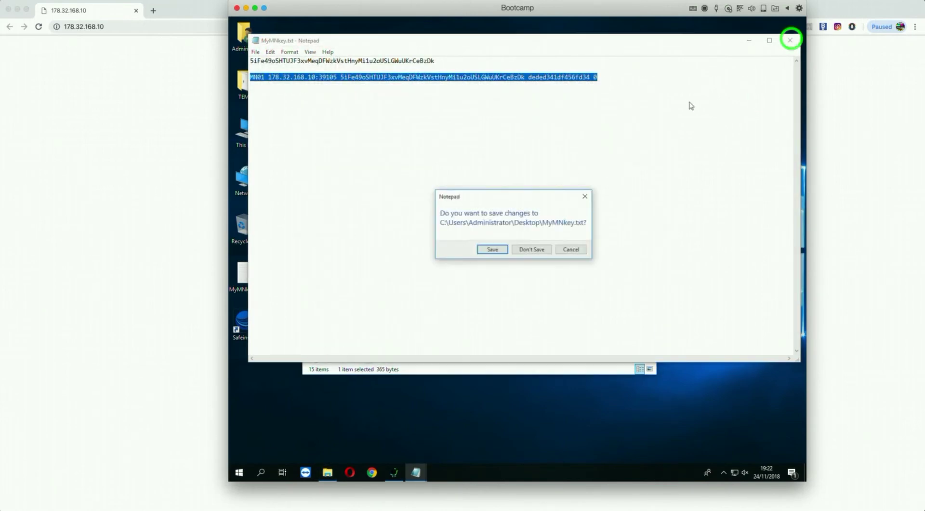
left_click(494, 249)
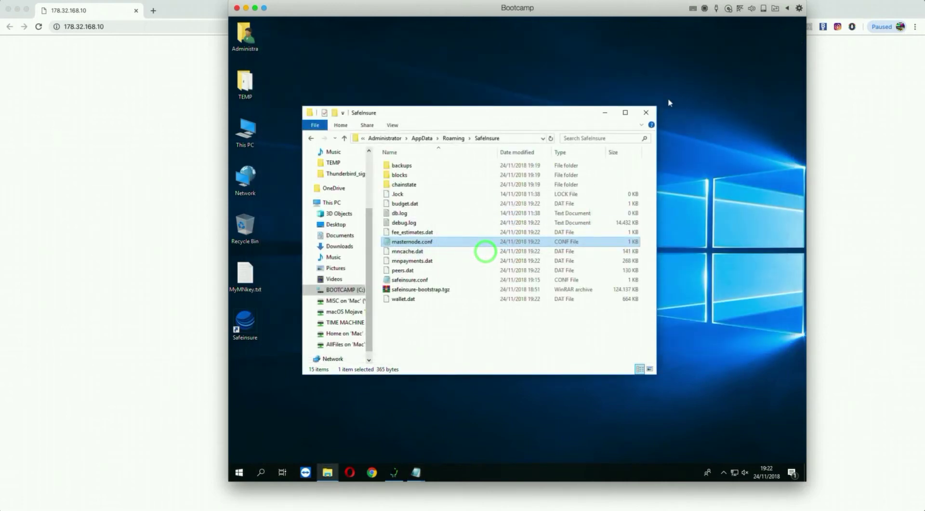
Relaunch the wallet and select MN01 (178.32.168.10:39105, MISSING) under My Masternodes.
left_click(647, 110)
double_click(247, 321)
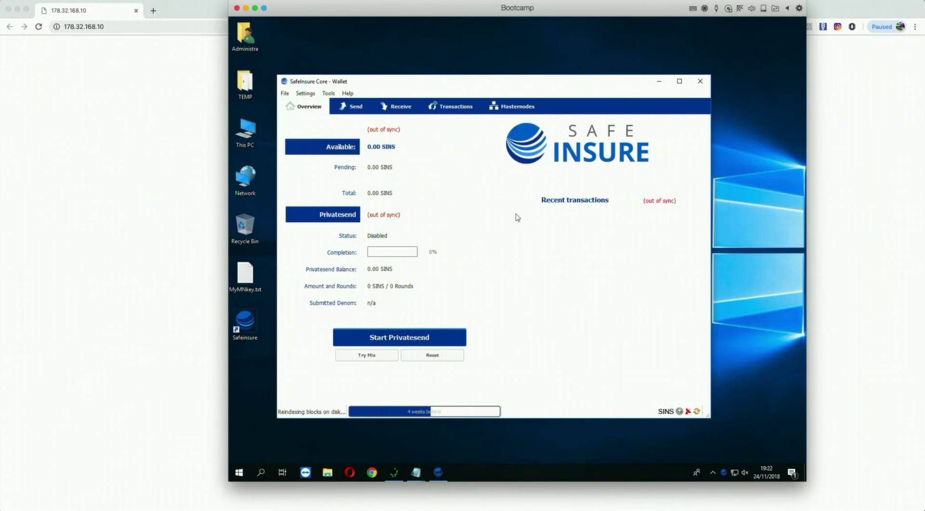
left_click(515, 111)
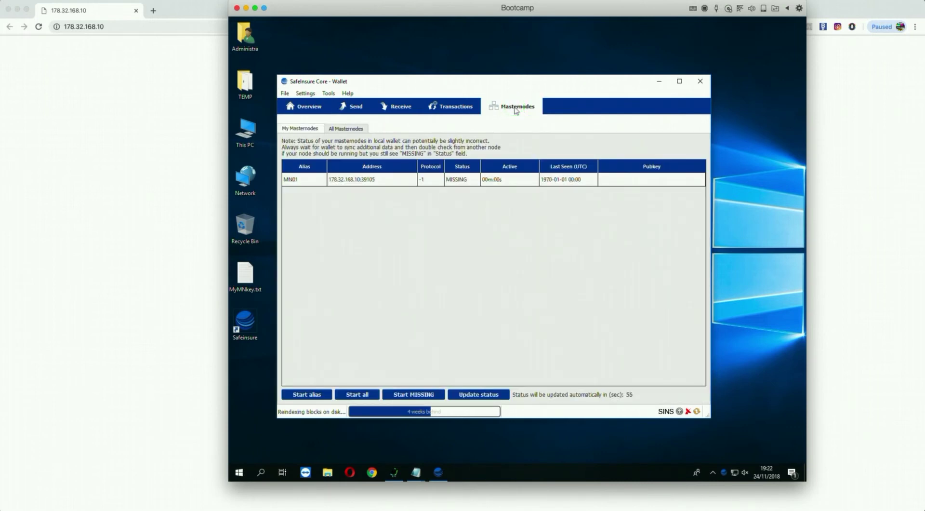
left_click(294, 126)
left_click(302, 179)
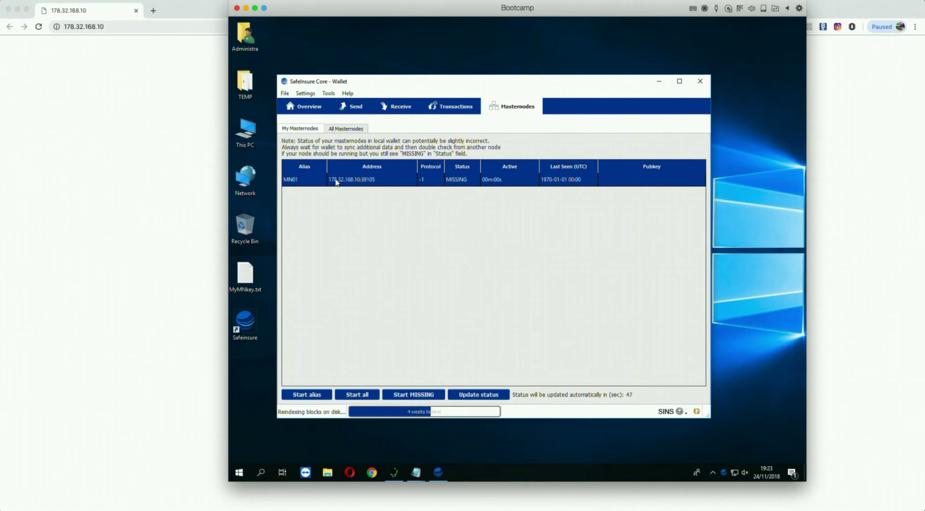
left_click(390, 181)
left_click_drag(411, 81, 423, 77)
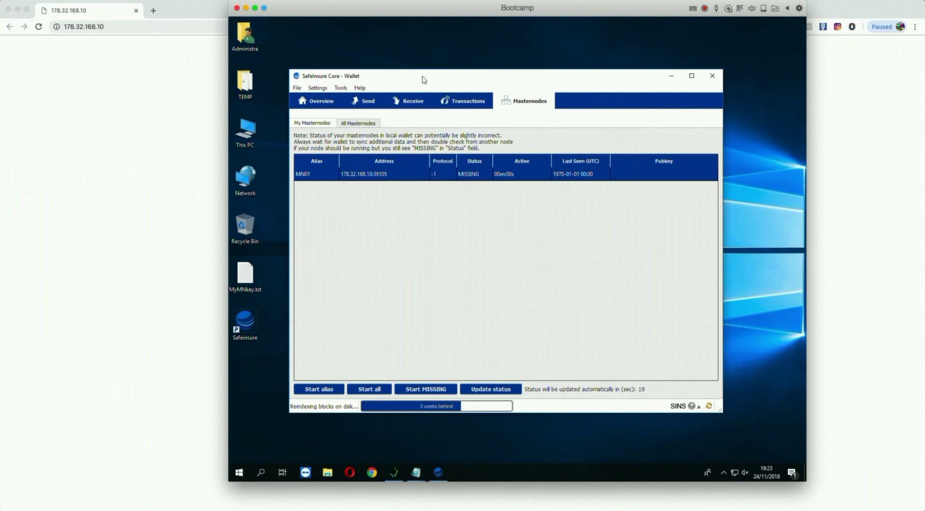
left_click(380, 175)
left_click(304, 177)
left_click(324, 389)
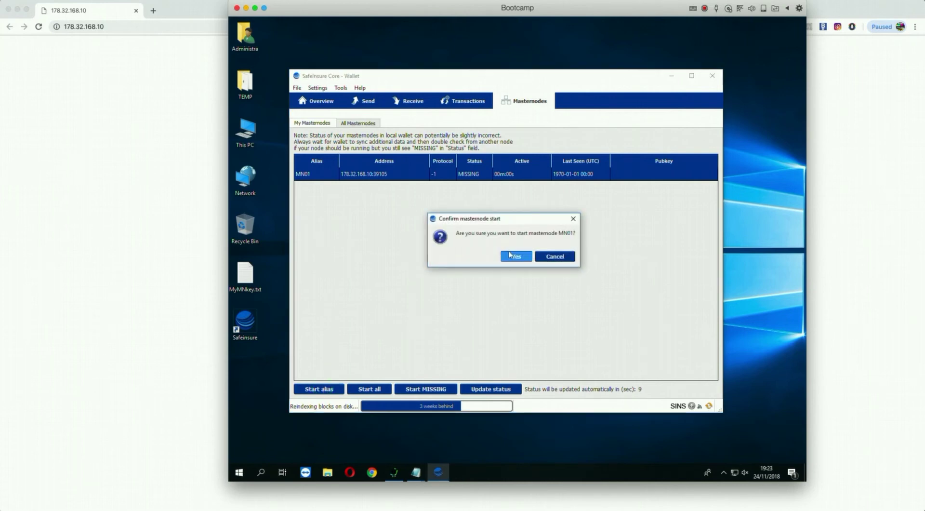
left_click(513, 255)
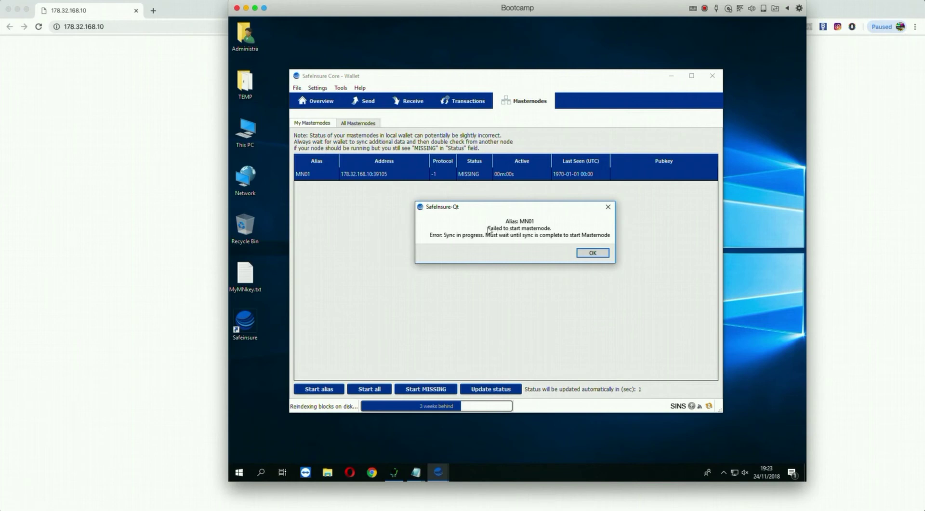
left_click(592, 252)
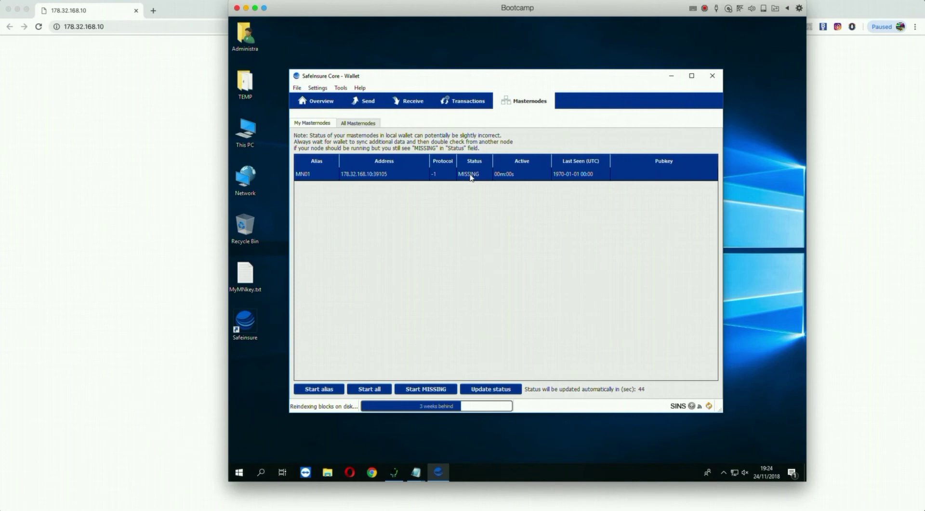
Close the SafeInsure Core Wallet window and let the shutdown finish, leaving only the desktop.
left_click(713, 76)
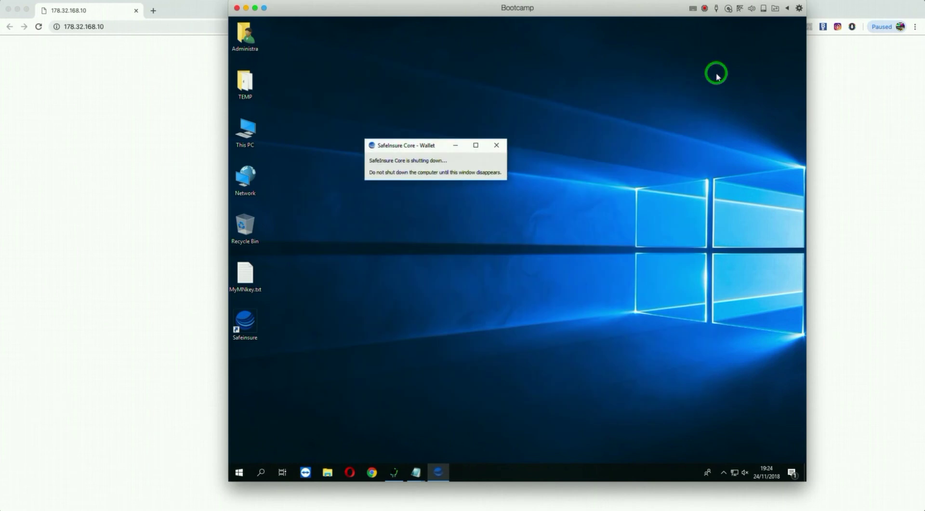